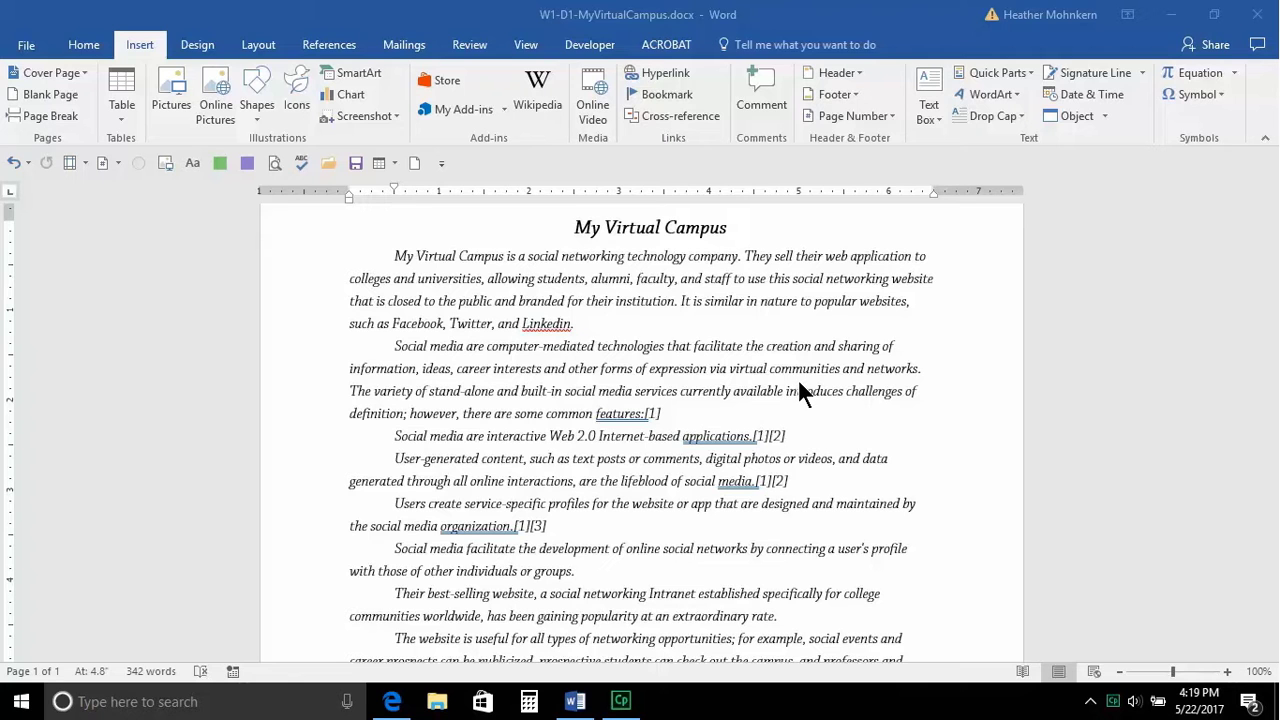
# - Insert the ® sign from the Symbol font directly after 'My Virtual Campus'
pyautogui.click(501, 253)
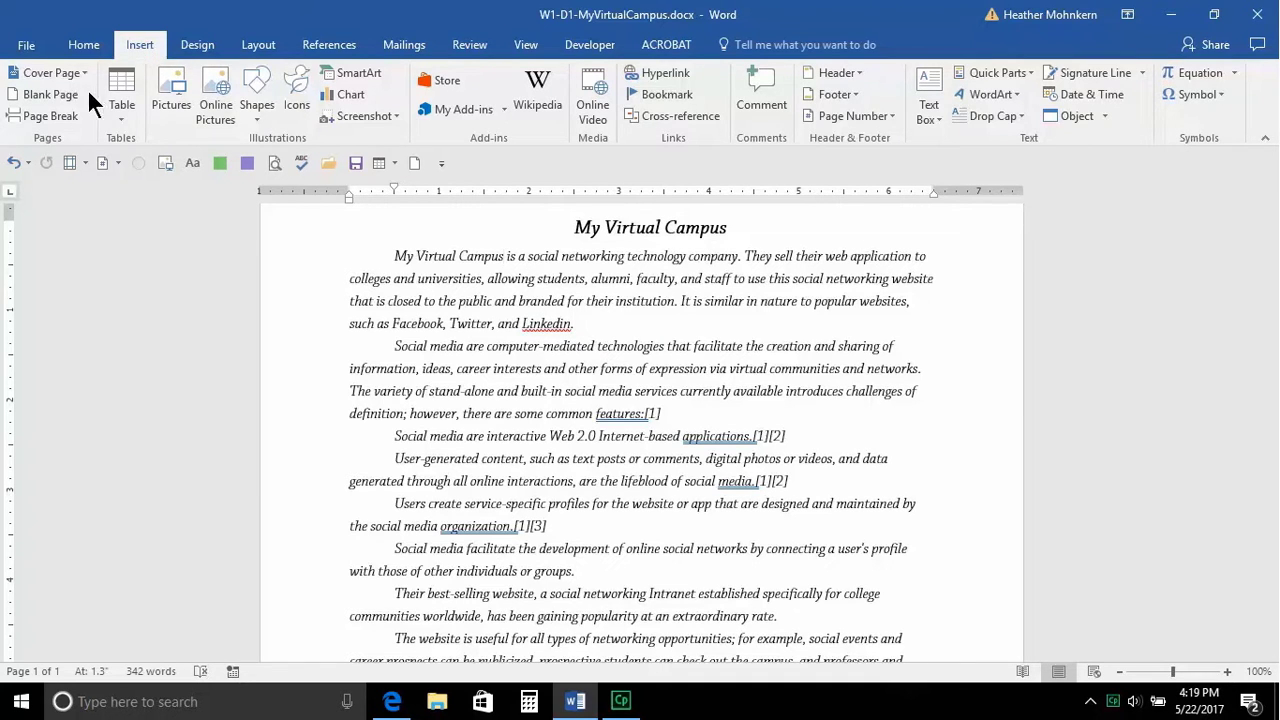
pyautogui.click(1201, 92)
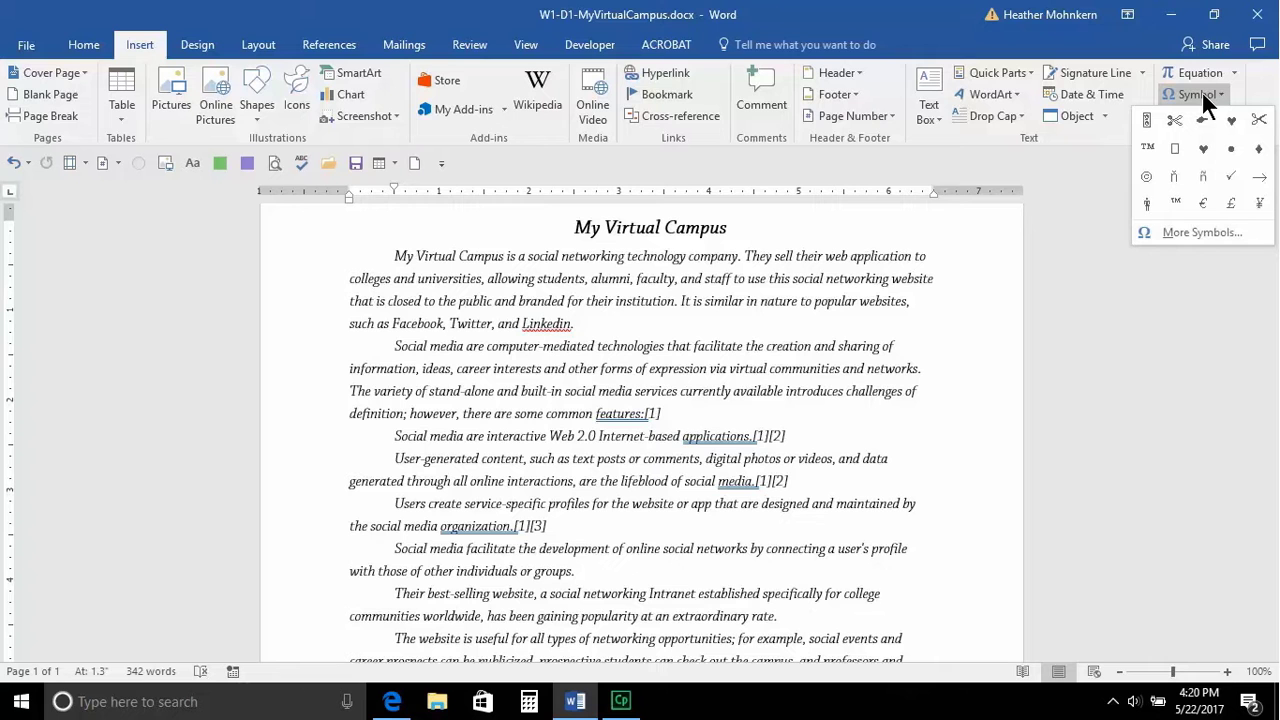
pyautogui.click(1200, 233)
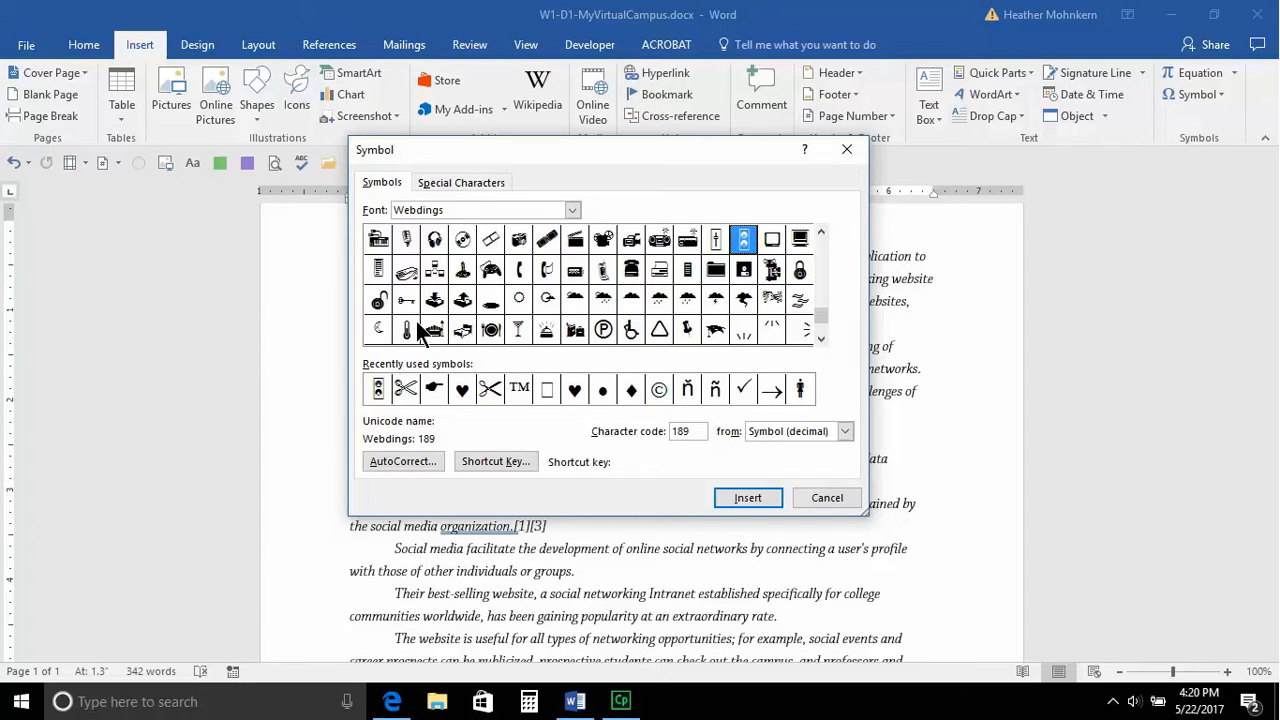
pyautogui.click(573, 211)
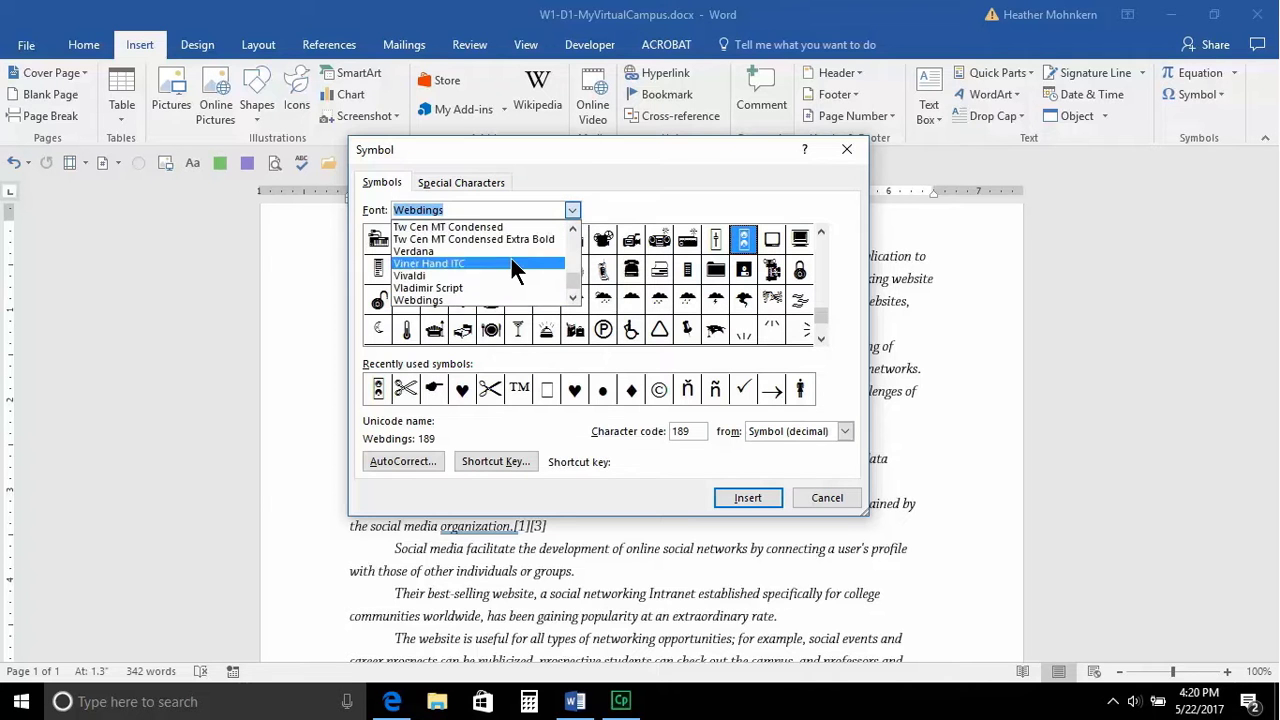
pyautogui.scroll(1, 512, 262)
pyautogui.scroll(4, 512, 262)
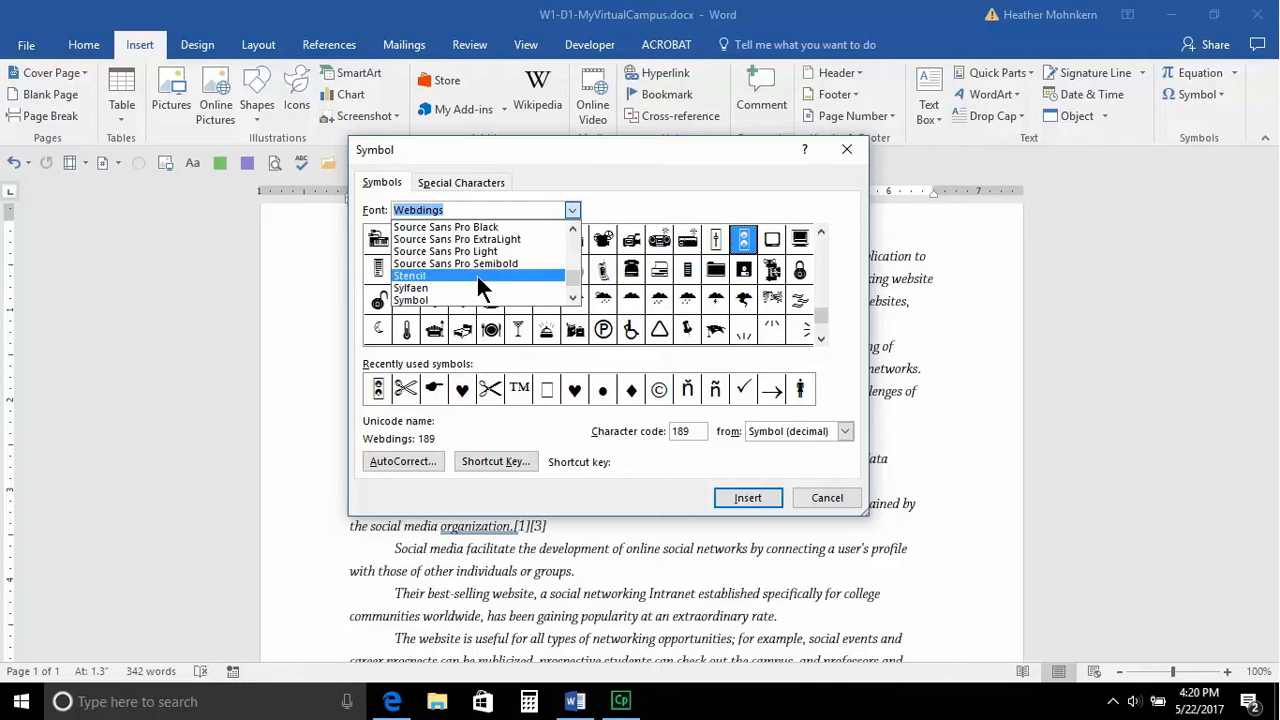
pyautogui.click(421, 302)
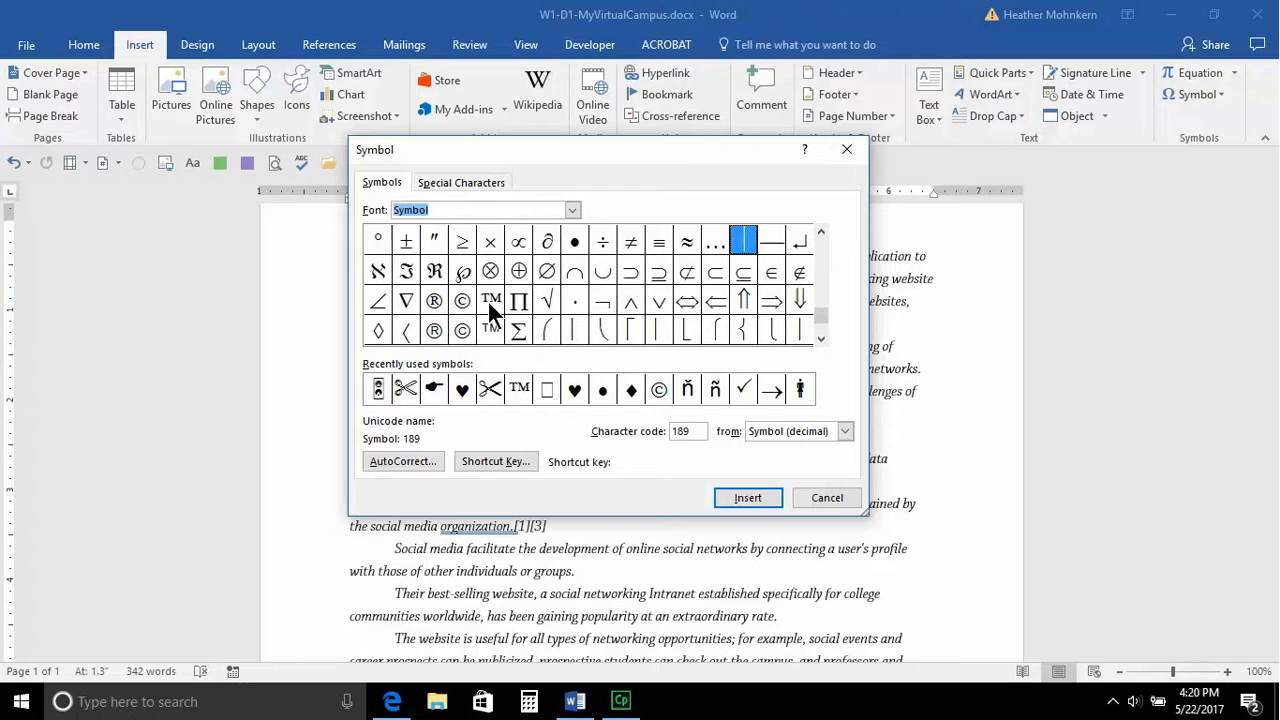
pyautogui.click(433, 301)
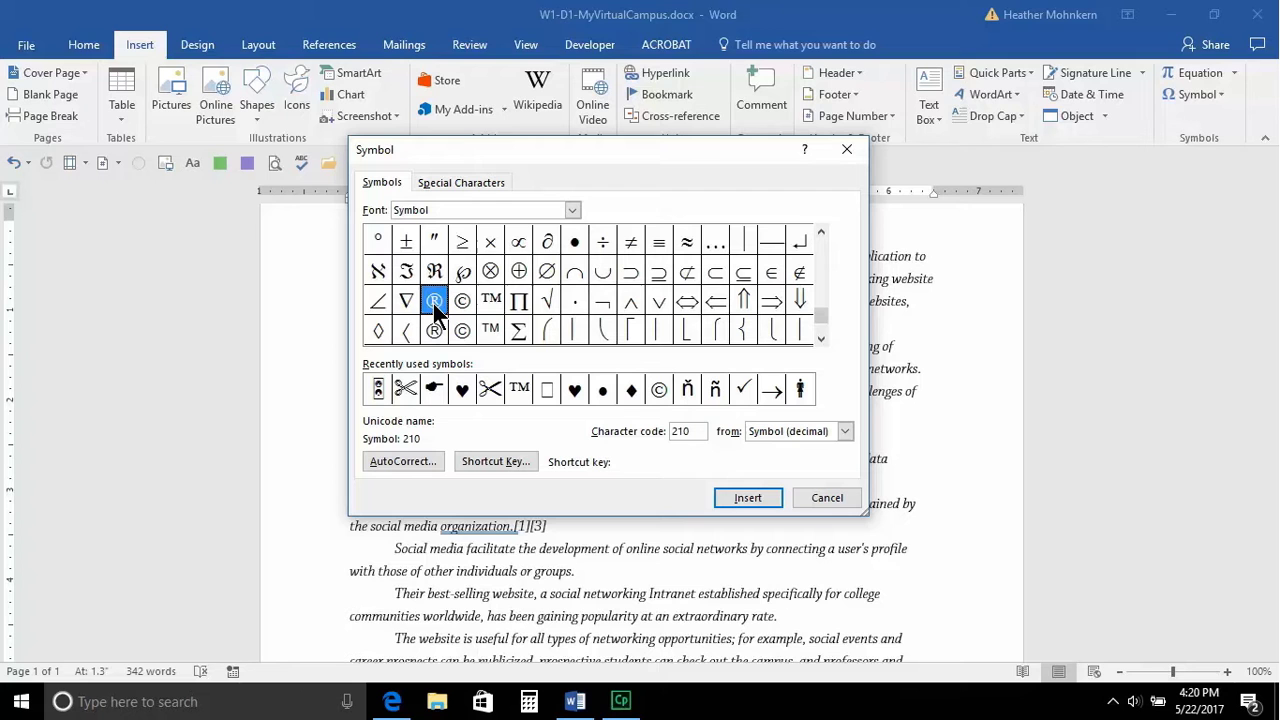
pyautogui.click(756, 499)
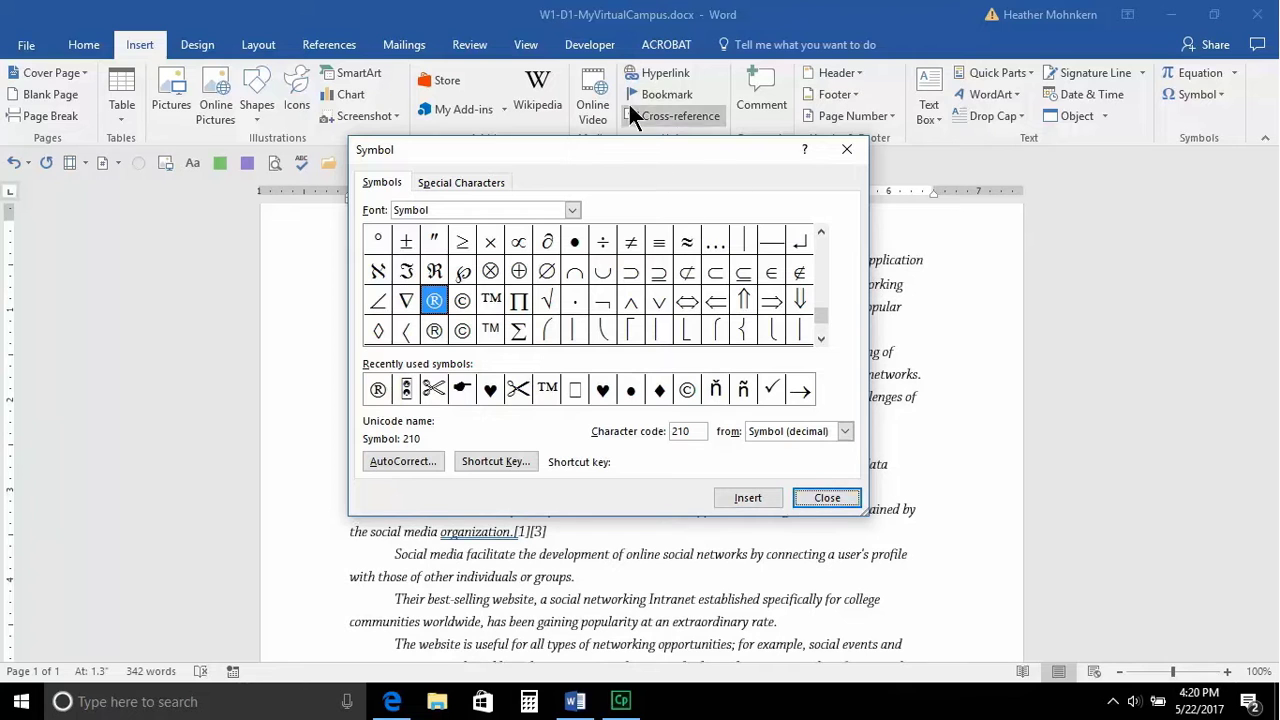
pyautogui.click(812, 498)
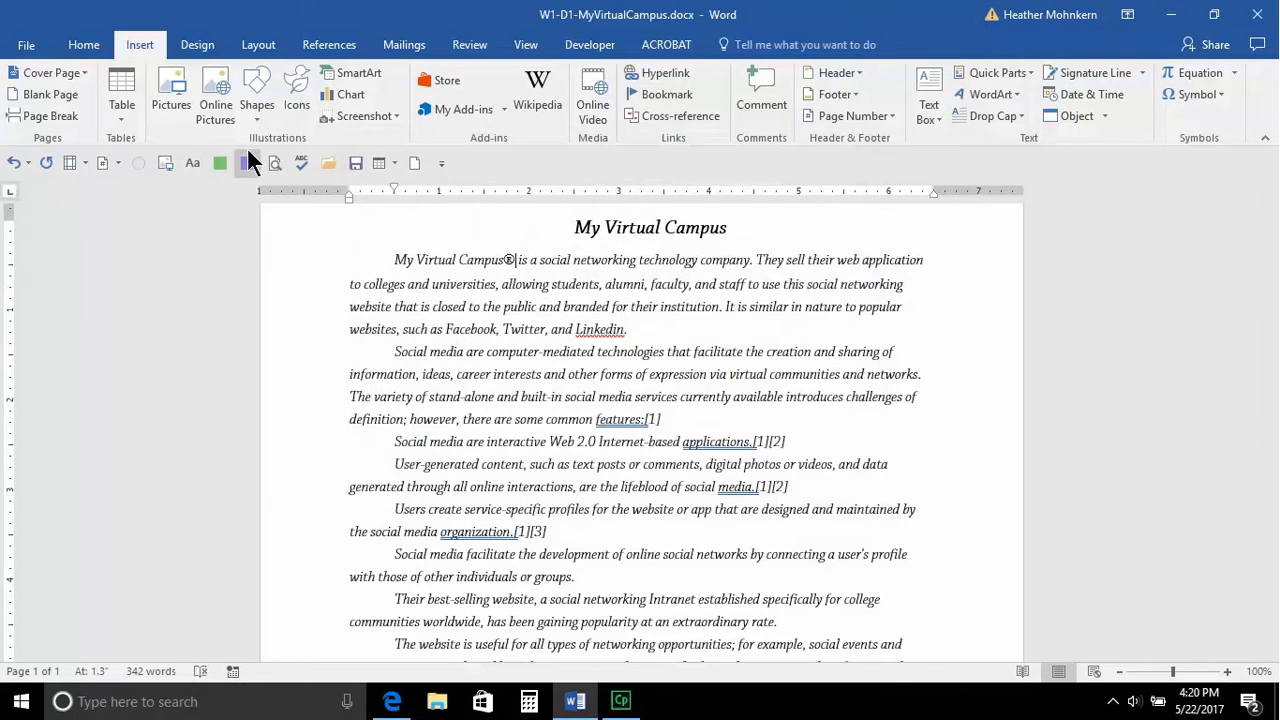
# - Add a period and the ™ sign from the Symbol font after 'Linkedin'
pyautogui.click(625, 331)
pyautogui.write('.')
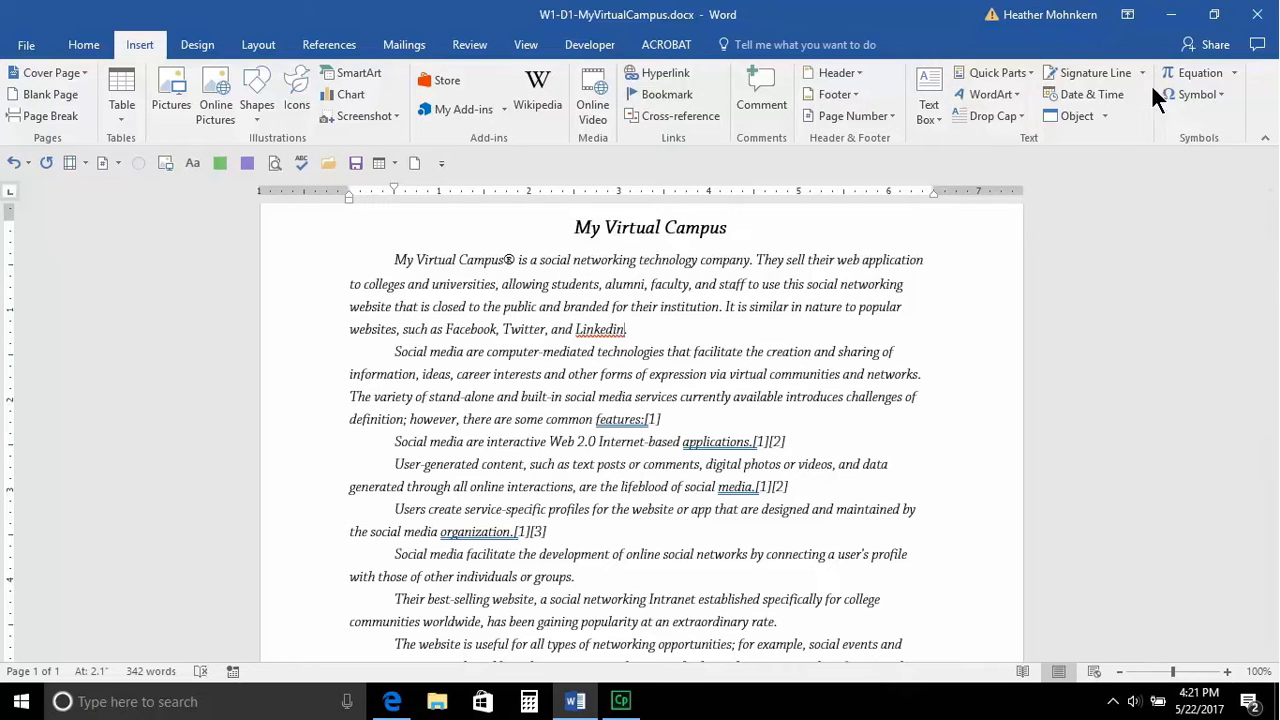
pyautogui.click(1188, 92)
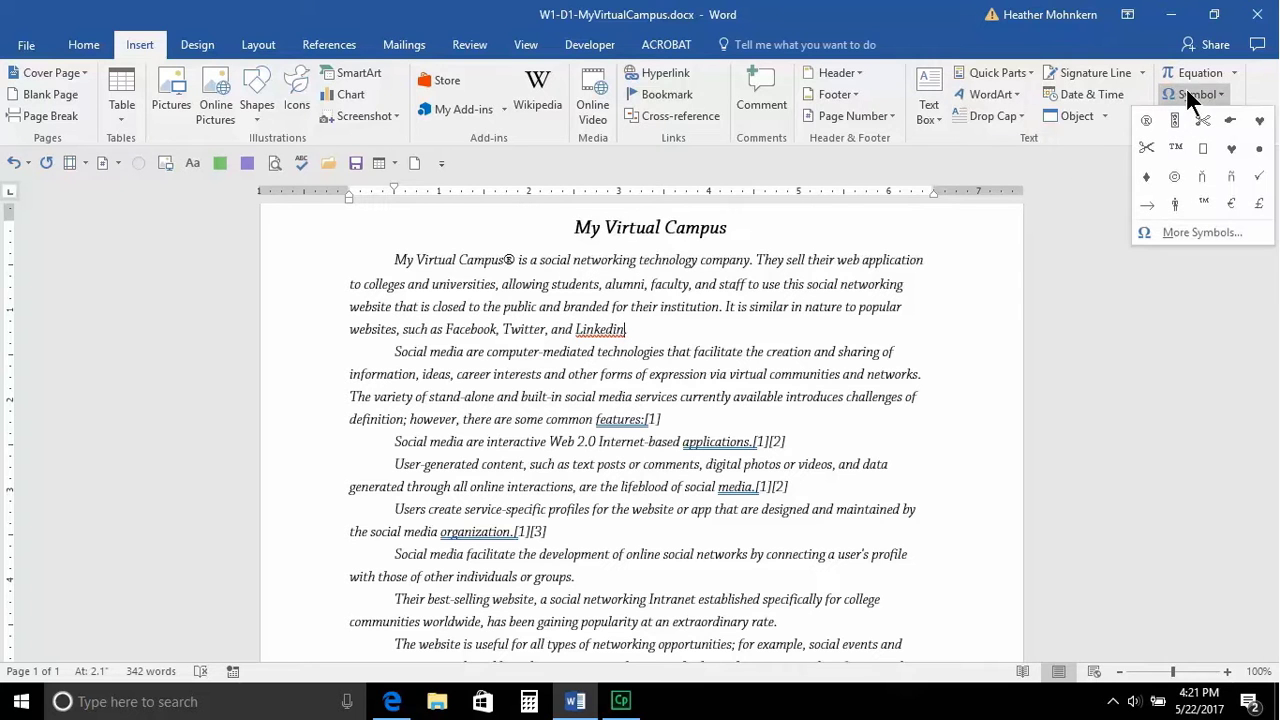
pyautogui.click(1190, 232)
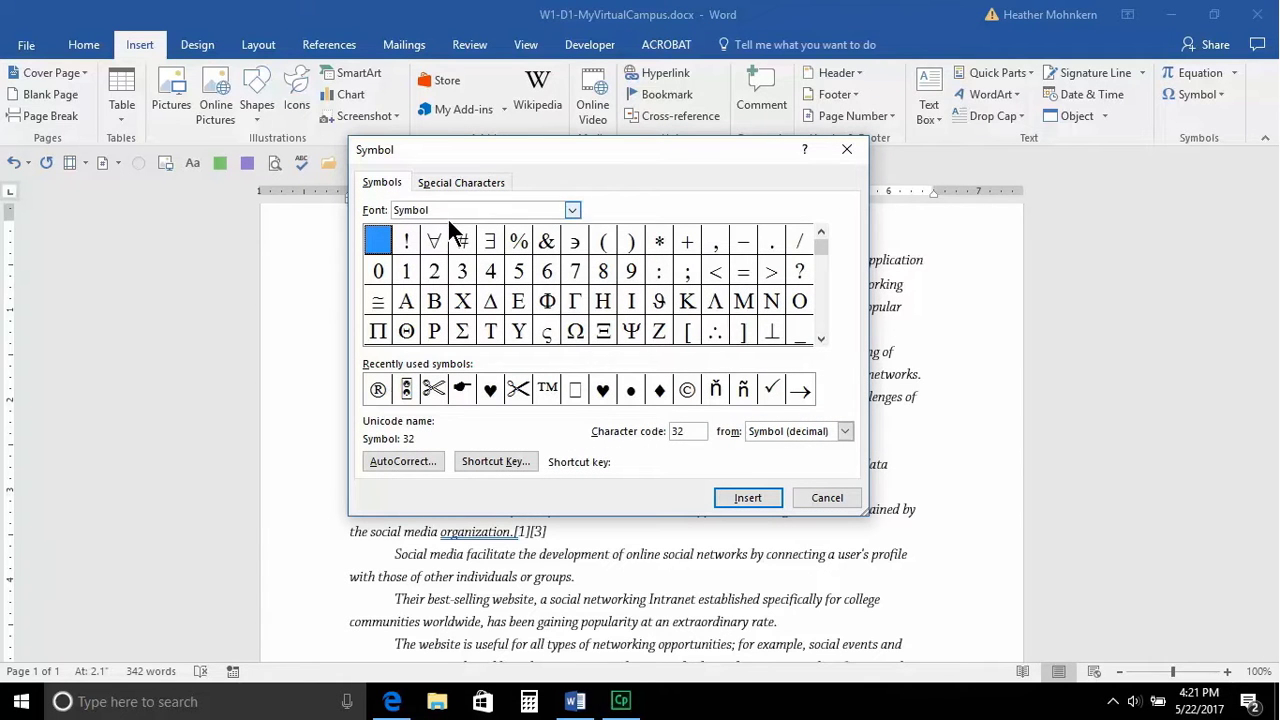
pyautogui.moveTo(820, 340); pyautogui.dragTo(821, 342)
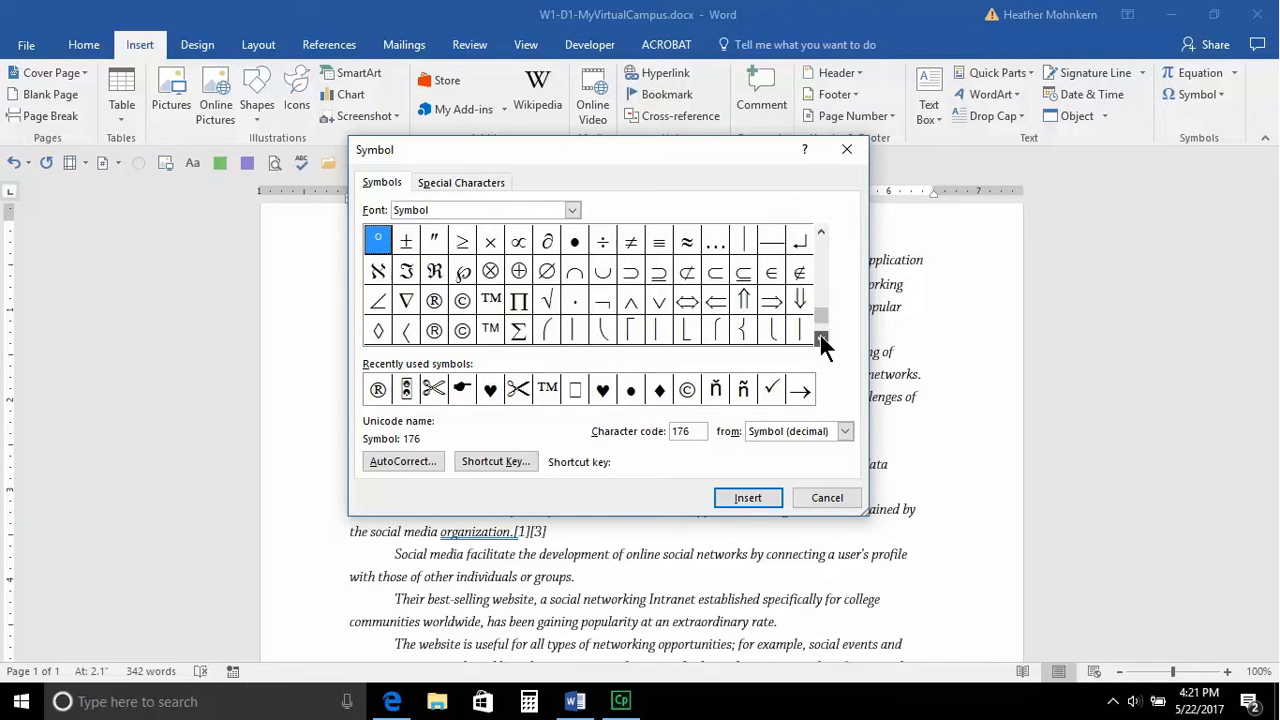
pyautogui.click(490, 301)
pyautogui.click(727, 500)
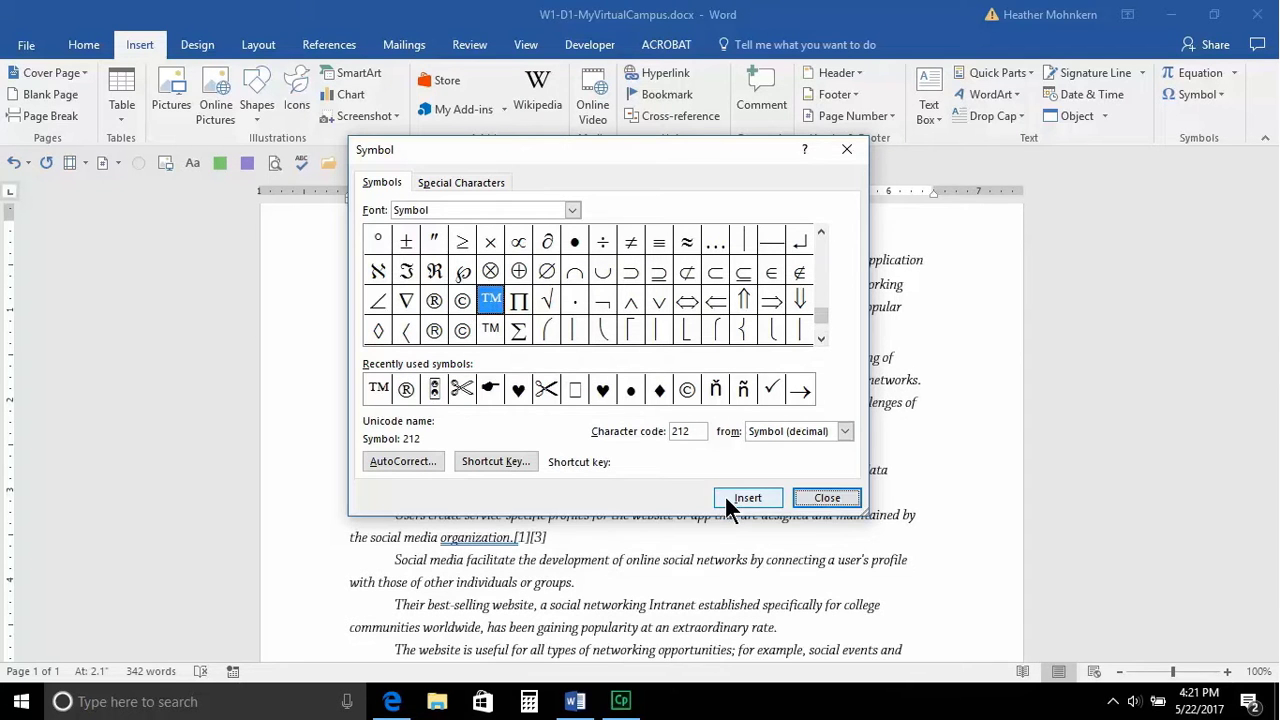
pyautogui.click(829, 499)
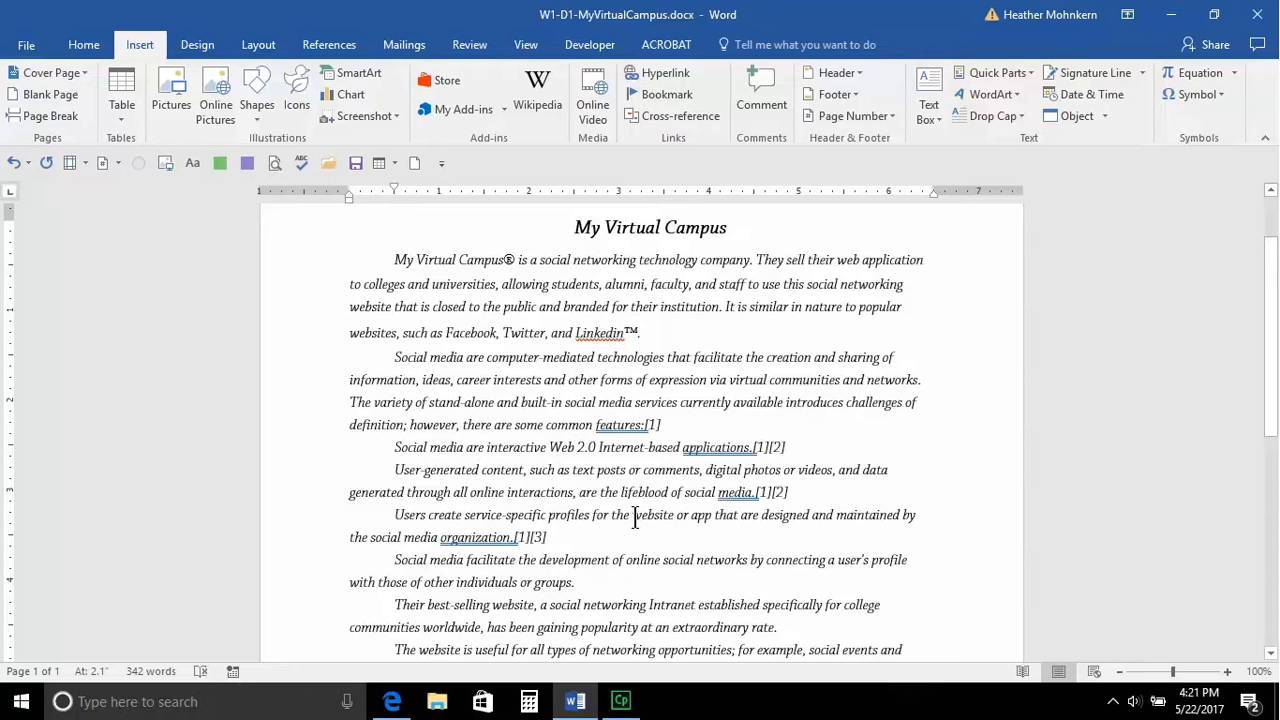
# - Start a new unindented paragraph at the end of the document
pyautogui.hotkey('ctrl', 'End')
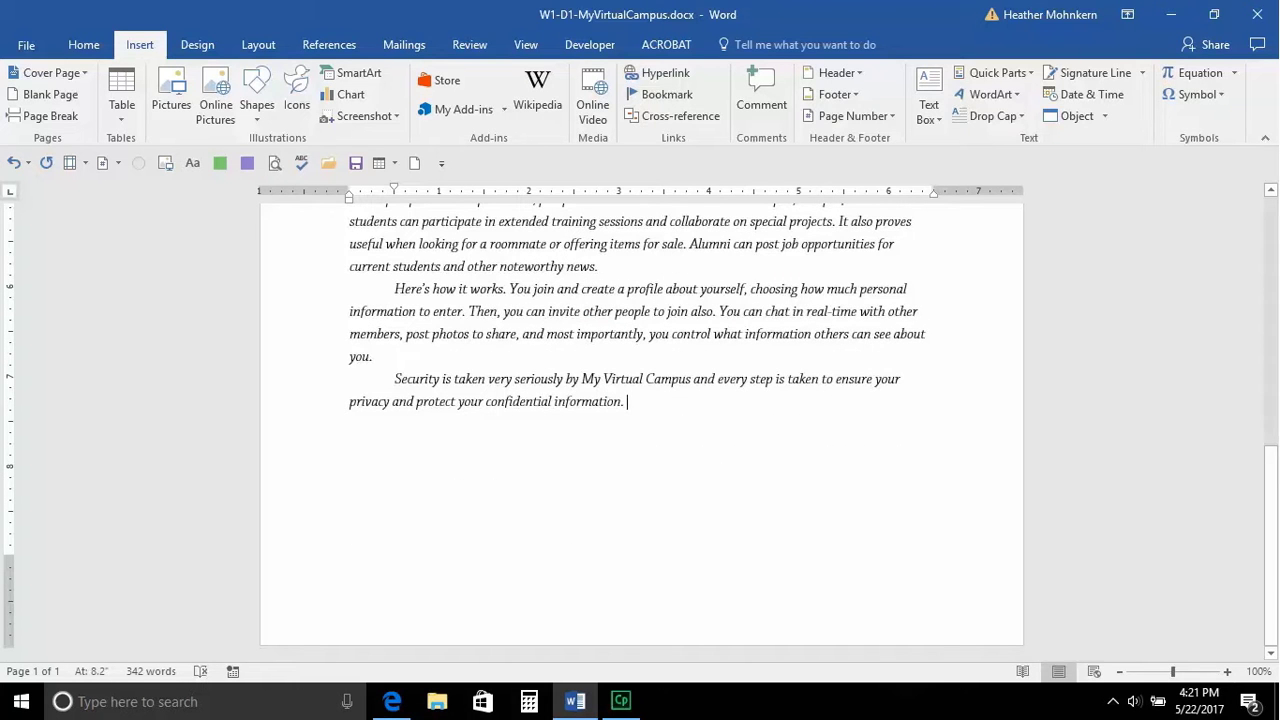
pyautogui.press('Return')
pyautogui.press('BackSpace')
pyautogui.press('BackSpace')
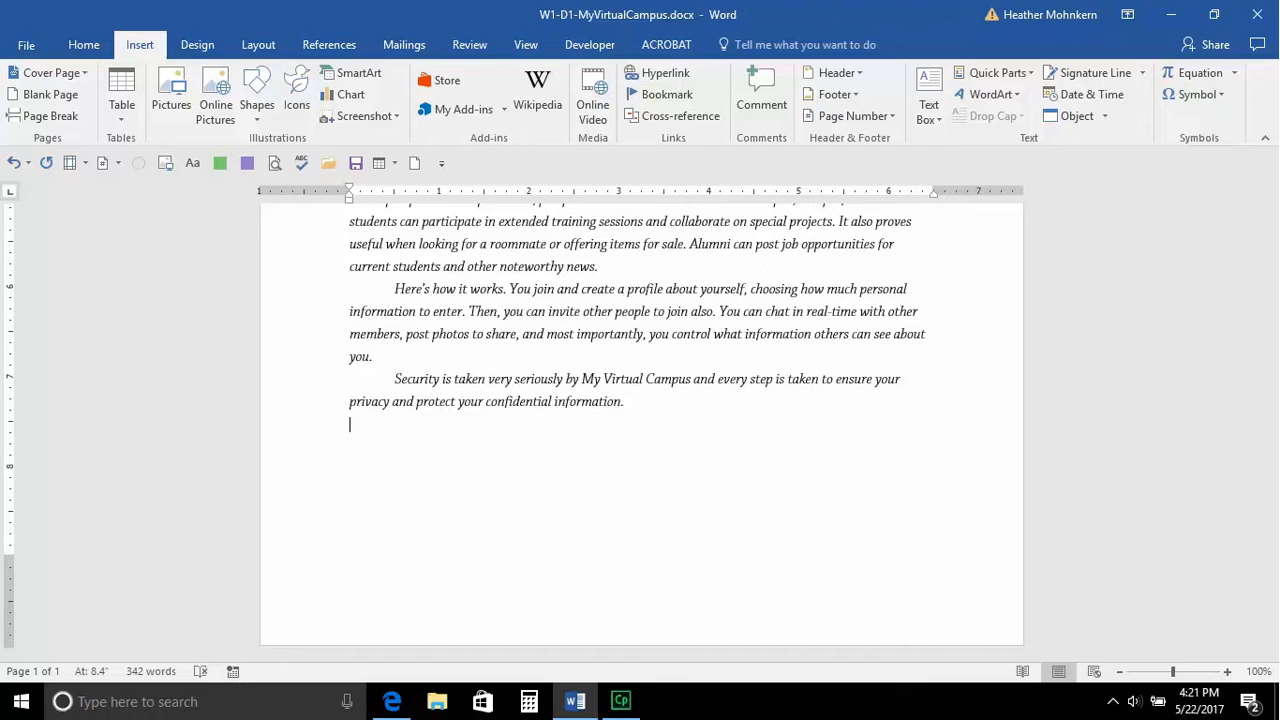
pyautogui.press('Return')
pyautogui.press('BackSpace')
# - Insert the ✂ scissors symbol from the Wingdings font on the new line
pyautogui.click(1189, 92)
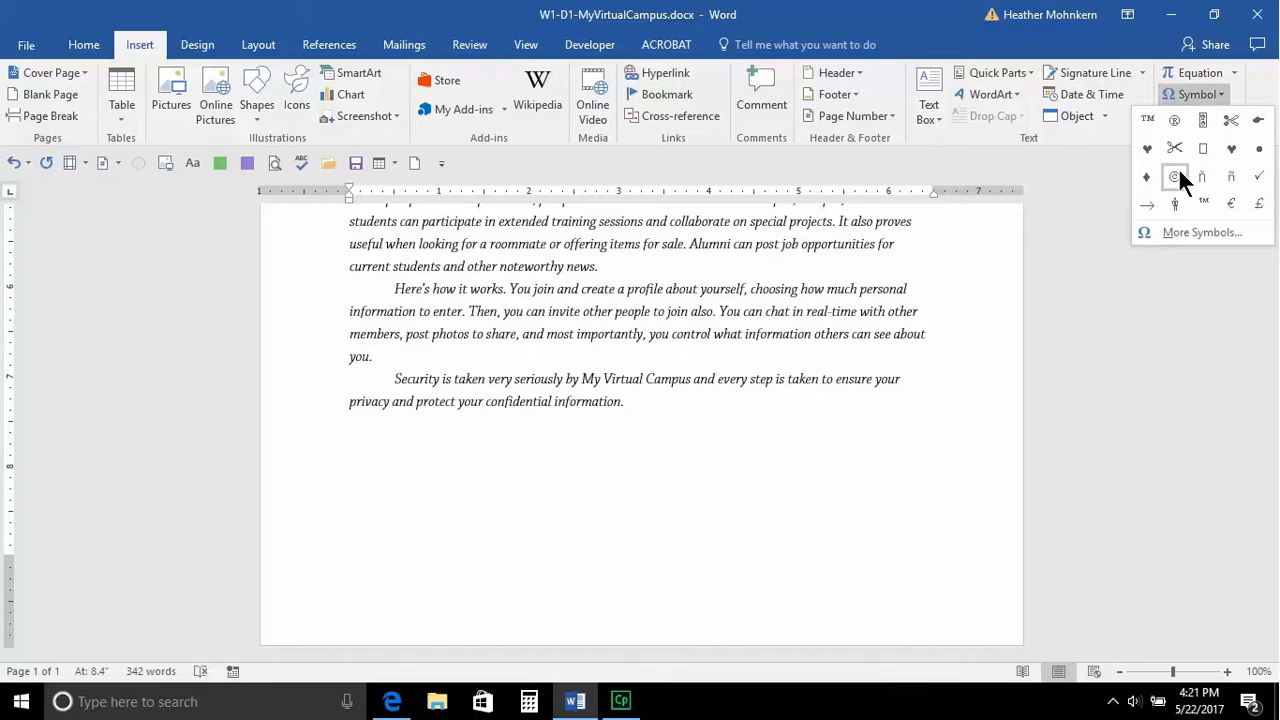
pyautogui.click(1190, 232)
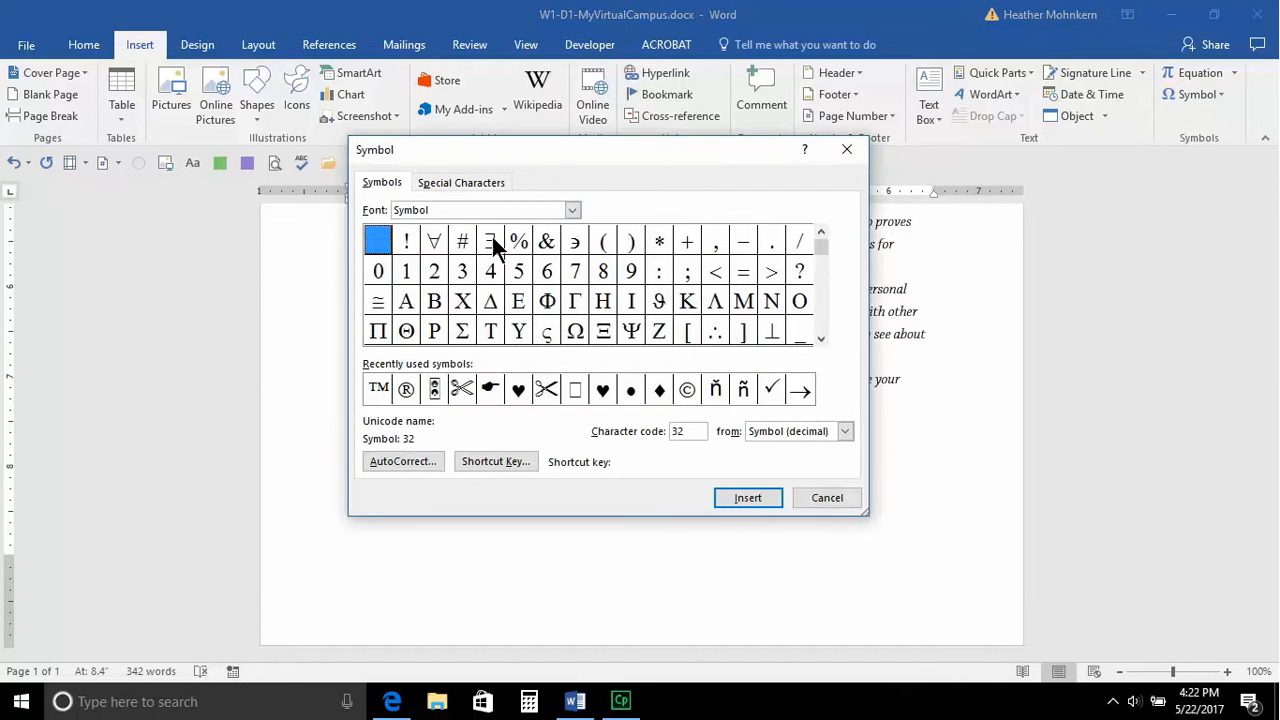
pyautogui.click(573, 210)
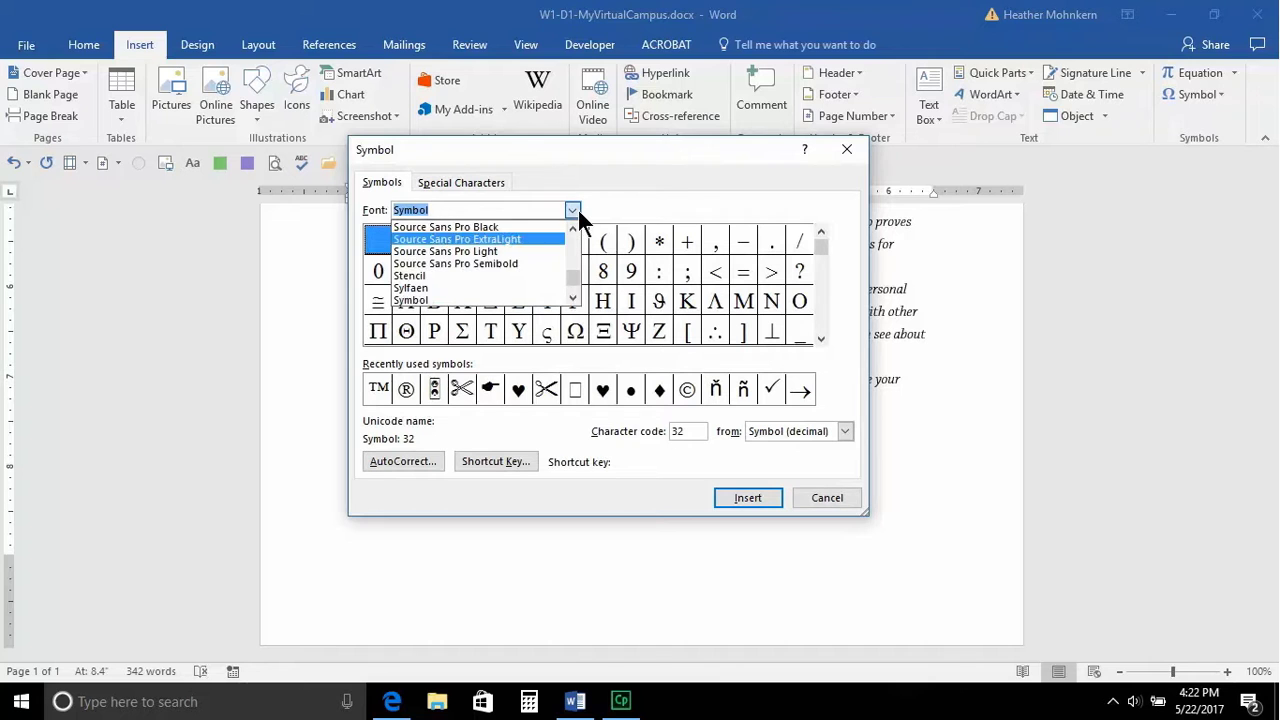
pyautogui.click(573, 299)
pyautogui.click(573, 299)
pyautogui.scroll(-3, 573, 299)
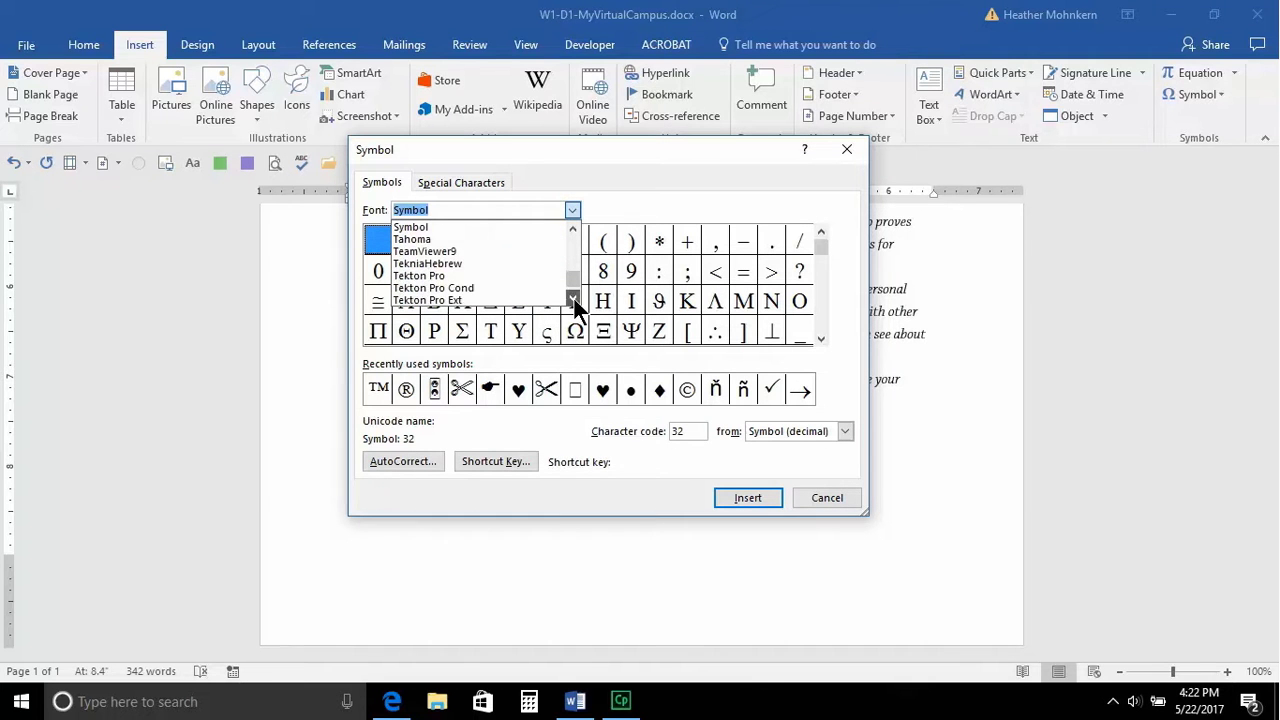
pyautogui.scroll(-4, 573, 299)
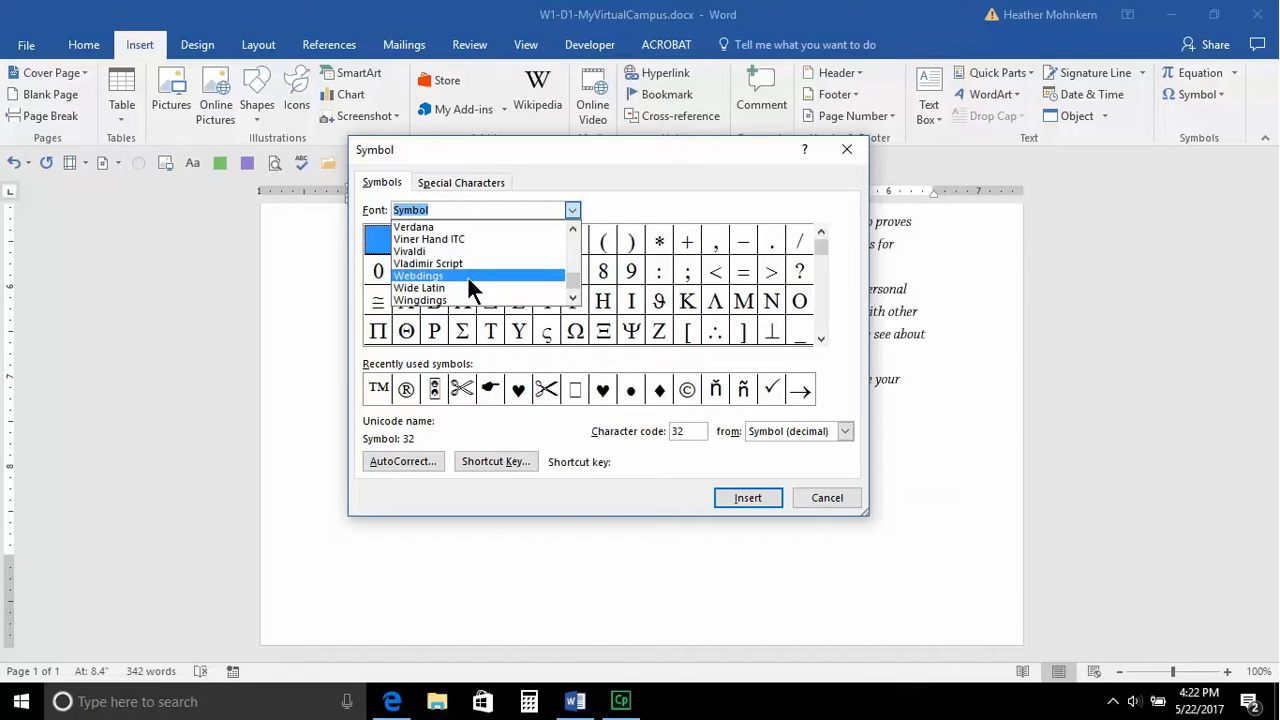
pyautogui.click(573, 298)
pyautogui.click(573, 298)
pyautogui.click(573, 298)
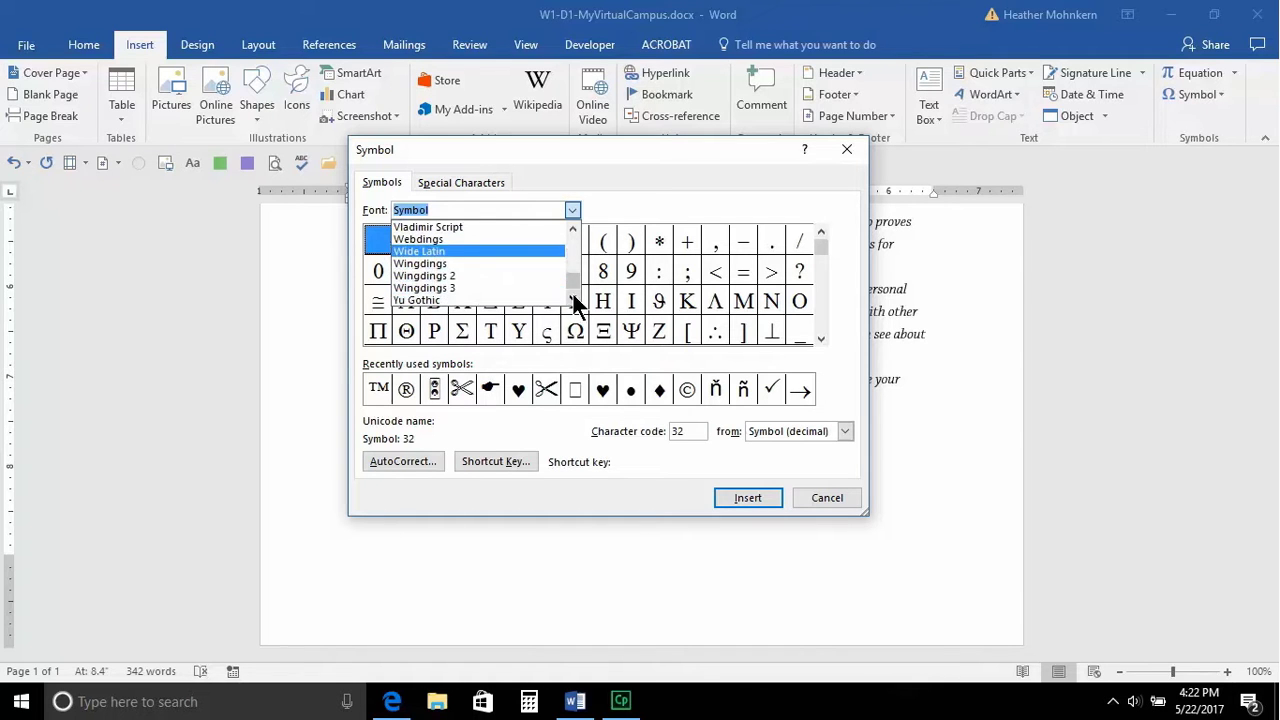
pyautogui.click(438, 265)
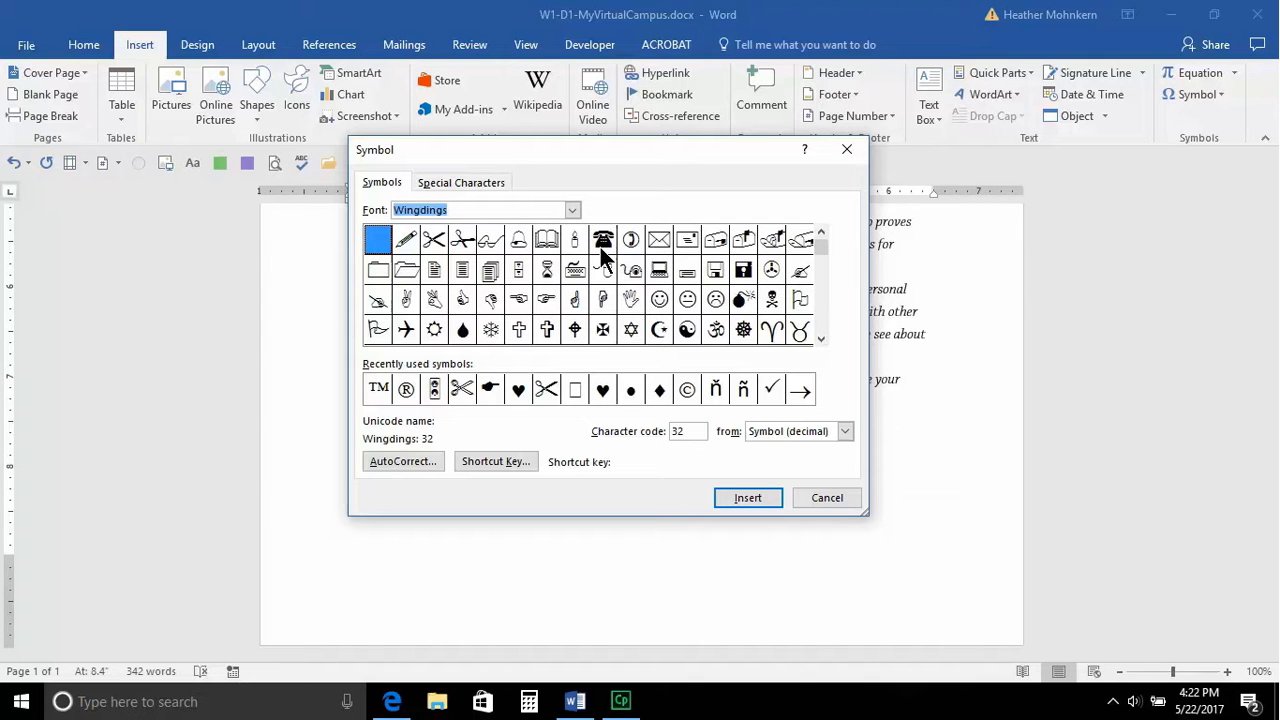
pyautogui.click(433, 240)
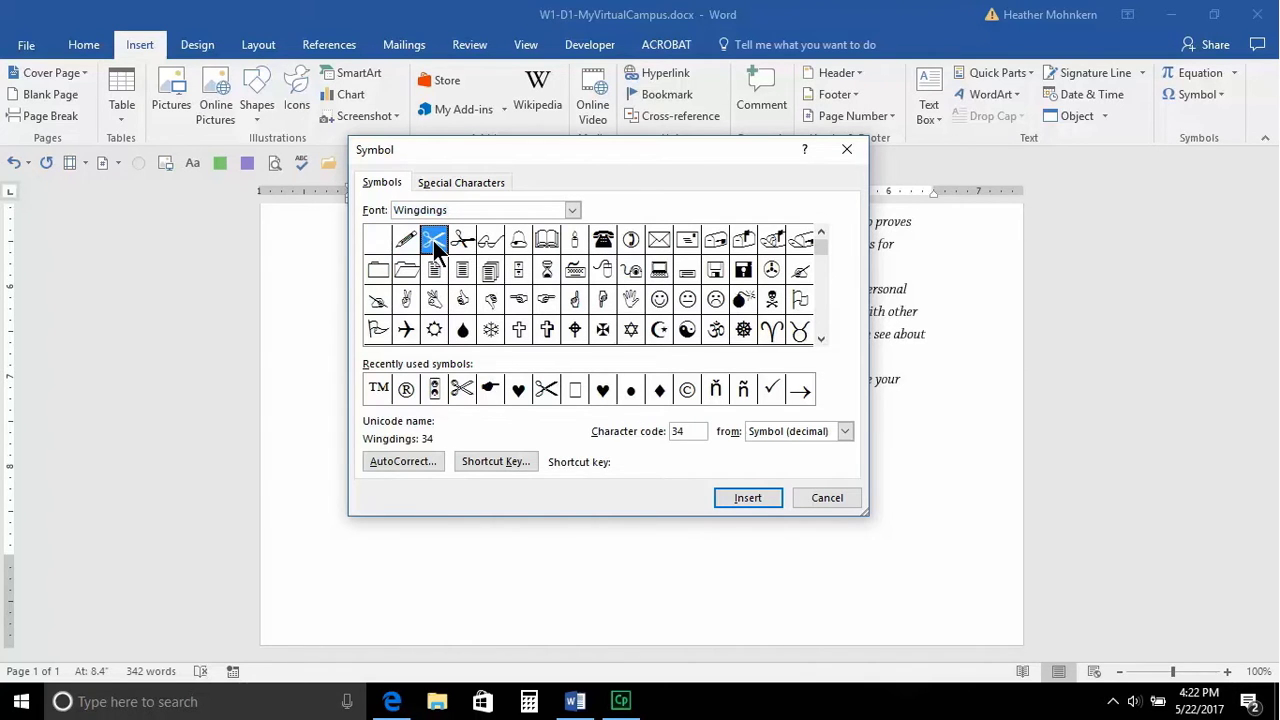
pyautogui.click(743, 492)
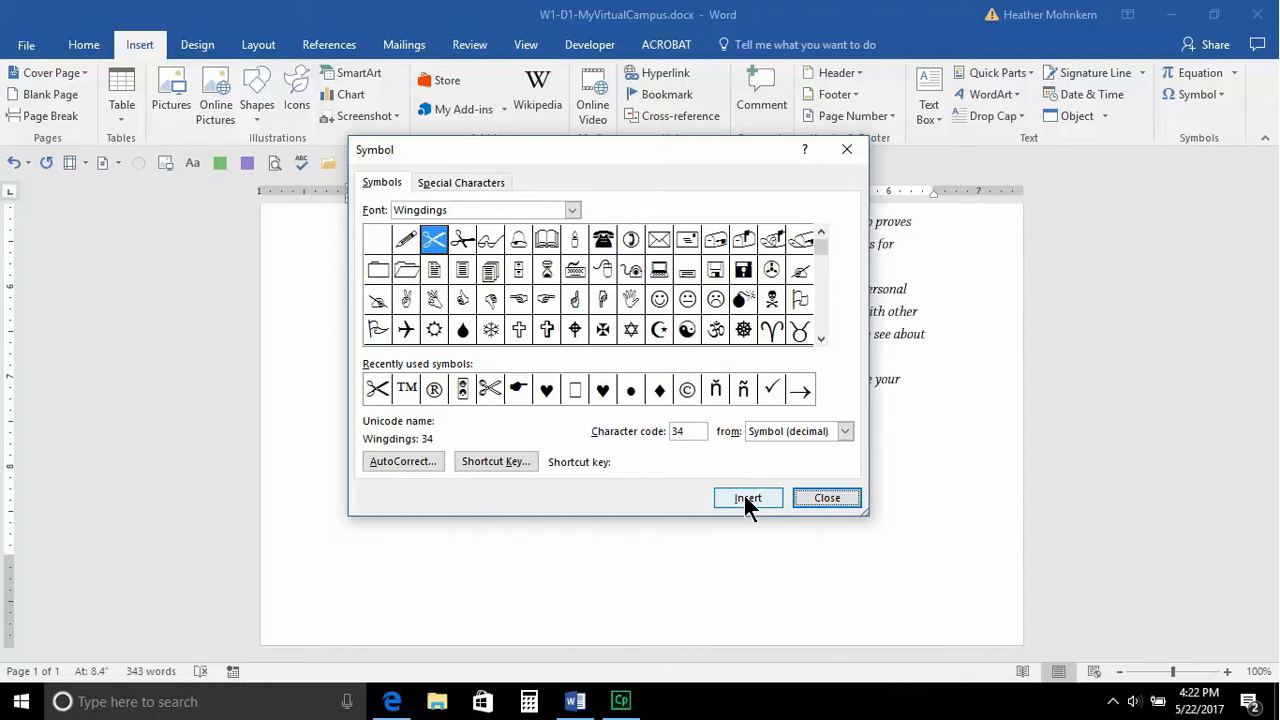
pyautogui.click(822, 497)
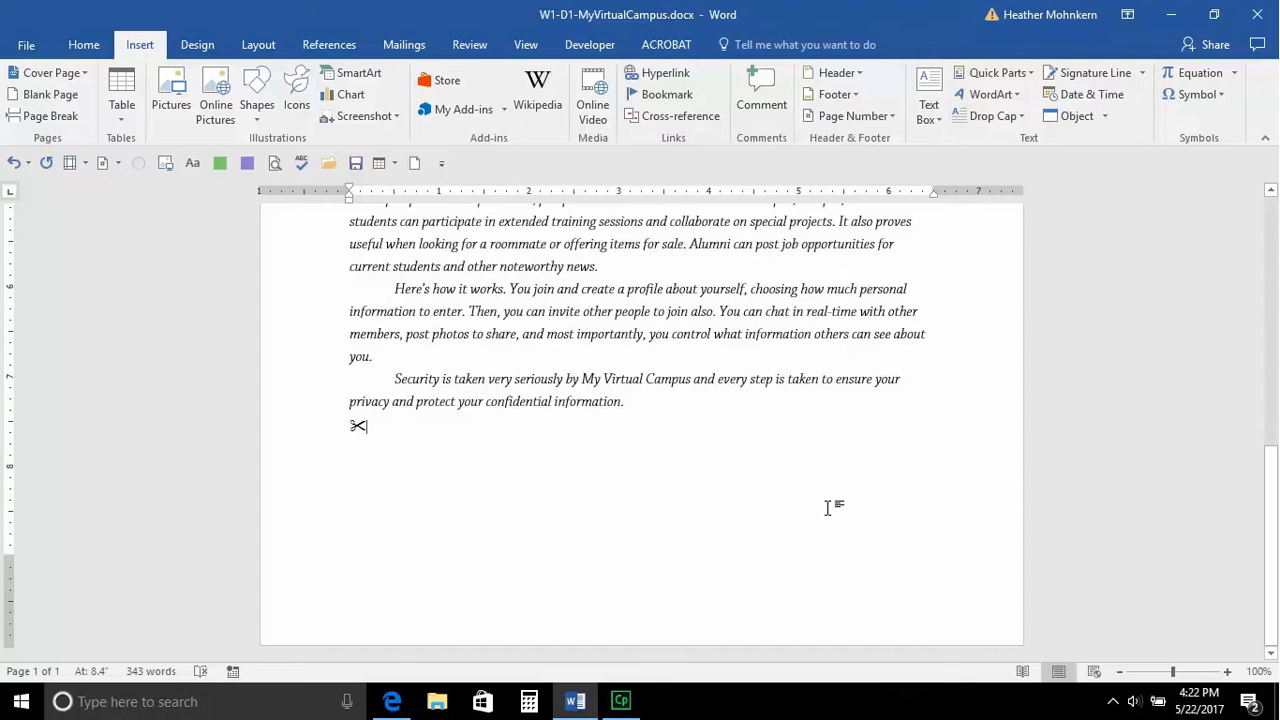
# - Type a row of periods after the scissors up to the right margin, removing any wrapped ones
pyautogui.write('...........')
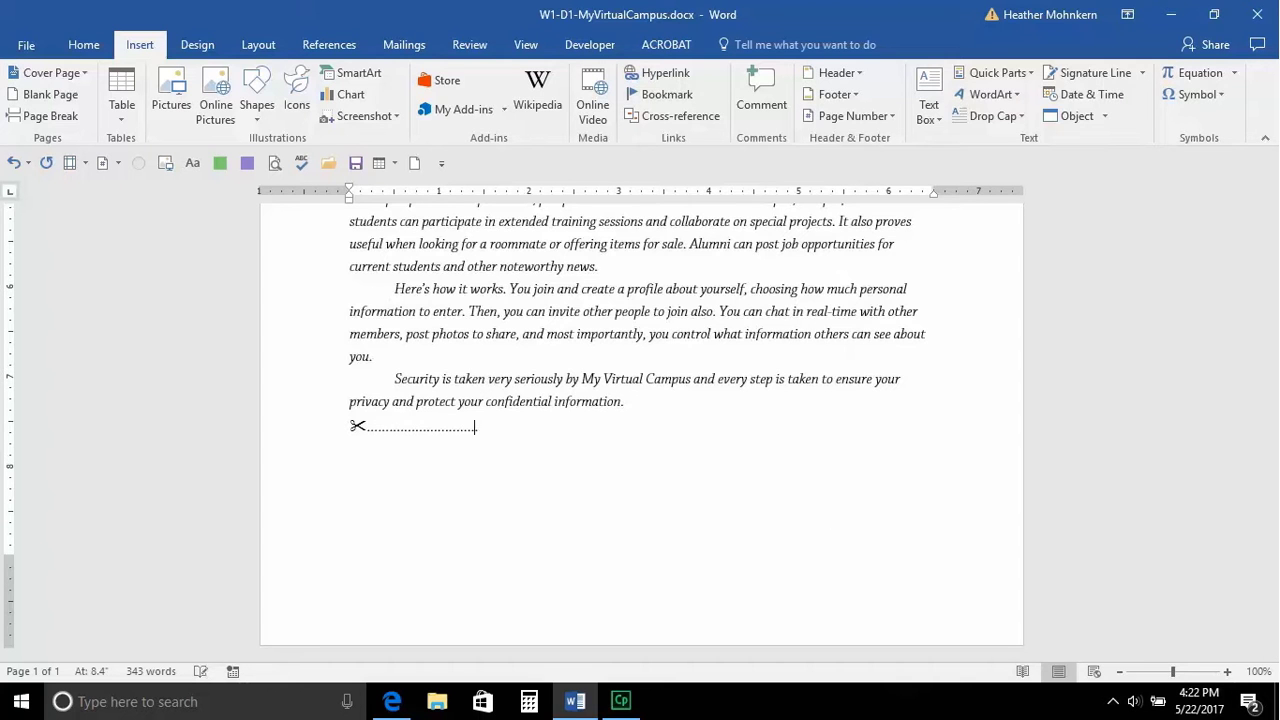
pyautogui.write('..........................................................................................................................')
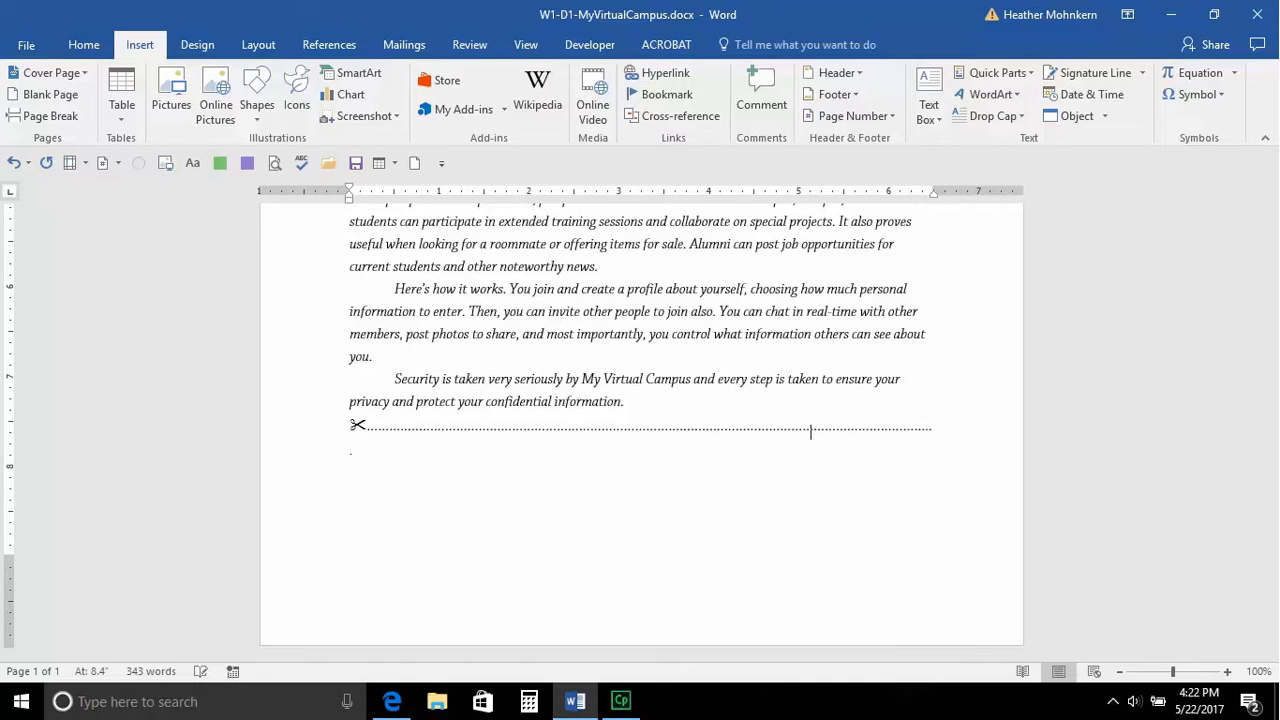
pyautogui.press('BackSpace')
pyautogui.press('BackSpace')
pyautogui.press('BackSpace')
pyautogui.press('BackSpace')
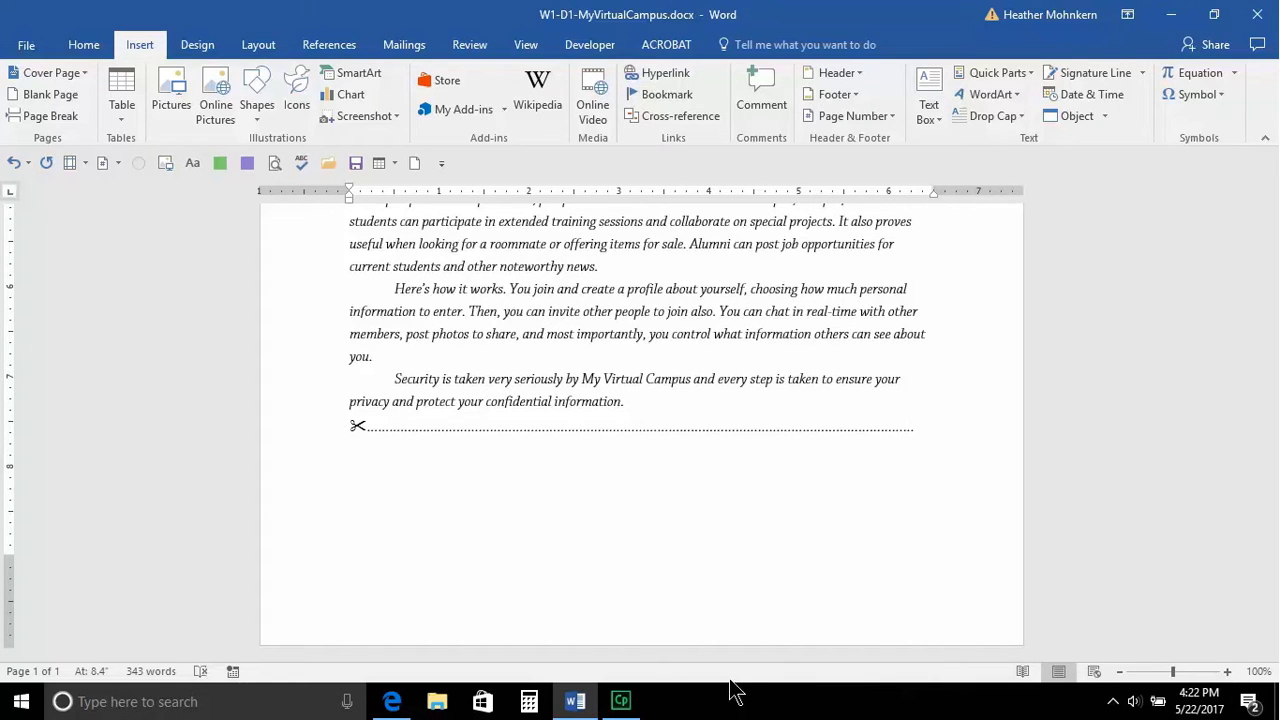
# - Resize the scissors symbol to 20 pt so it stands out from the dotted line
pyautogui.doubleClick(353, 430)
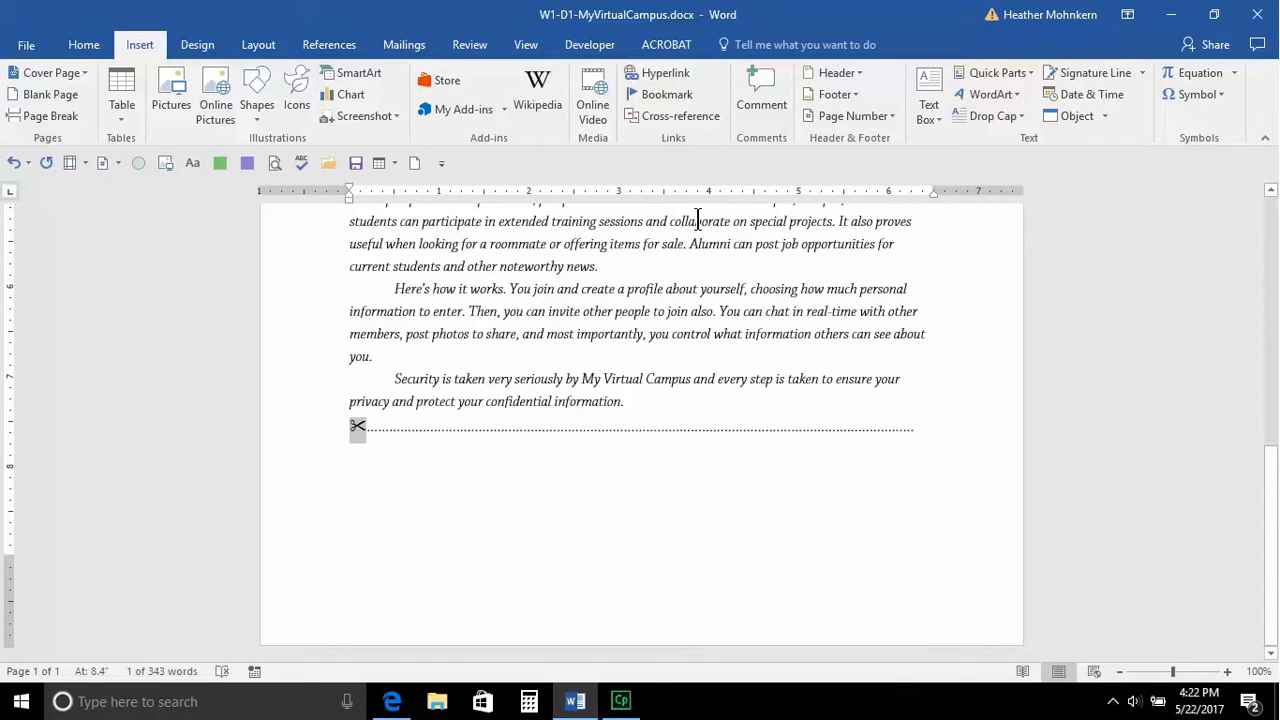
pyautogui.click(84, 48)
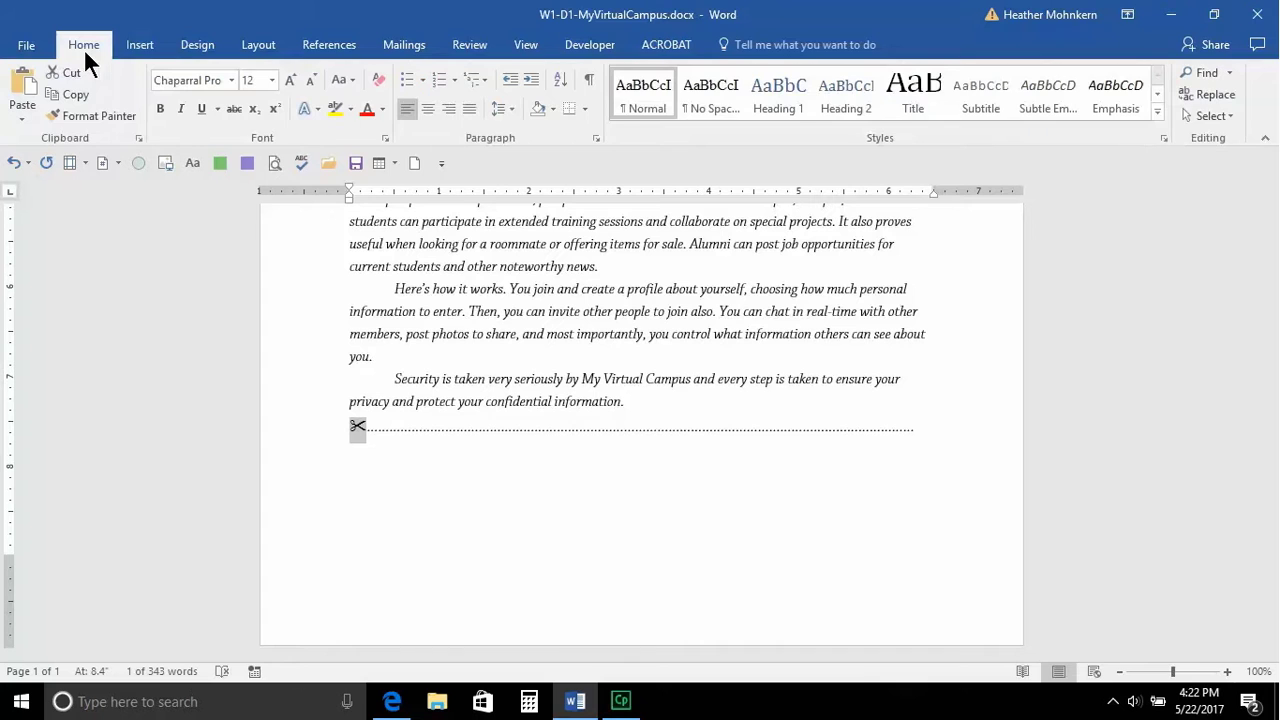
pyautogui.click(289, 80)
pyautogui.click(289, 80)
pyautogui.click(289, 79)
pyautogui.click(289, 79)
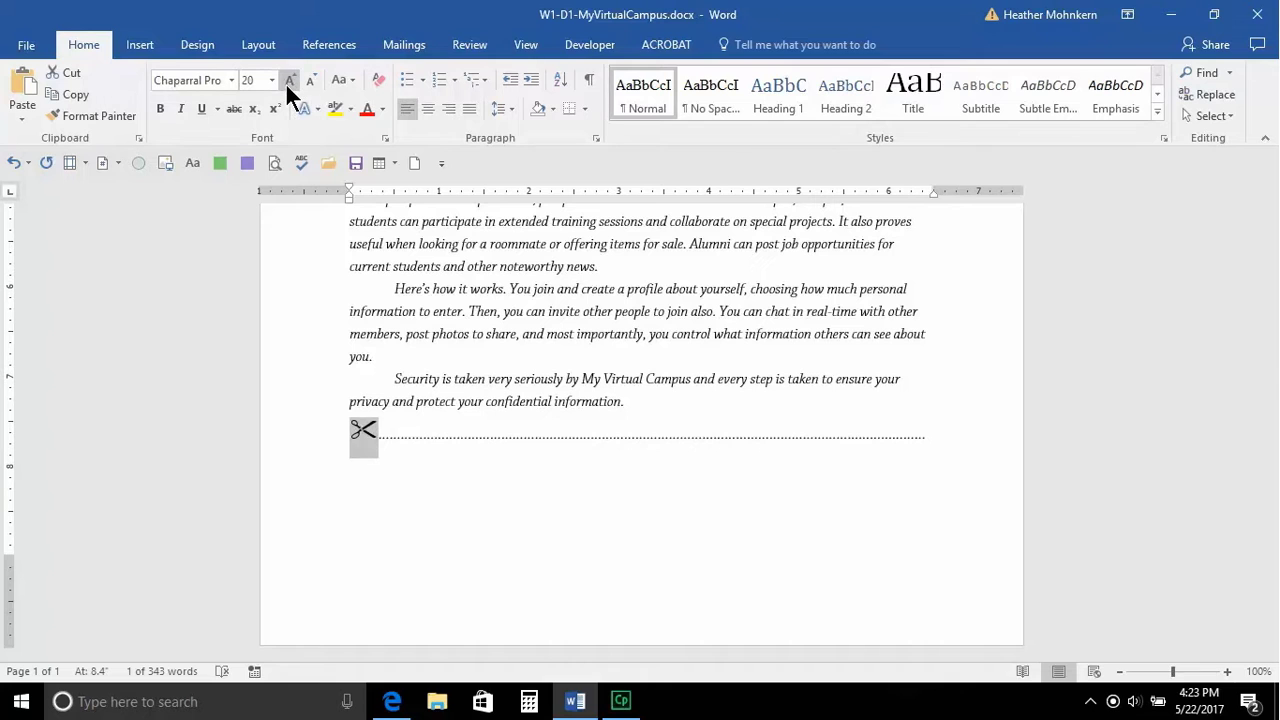
pyautogui.click(309, 80)
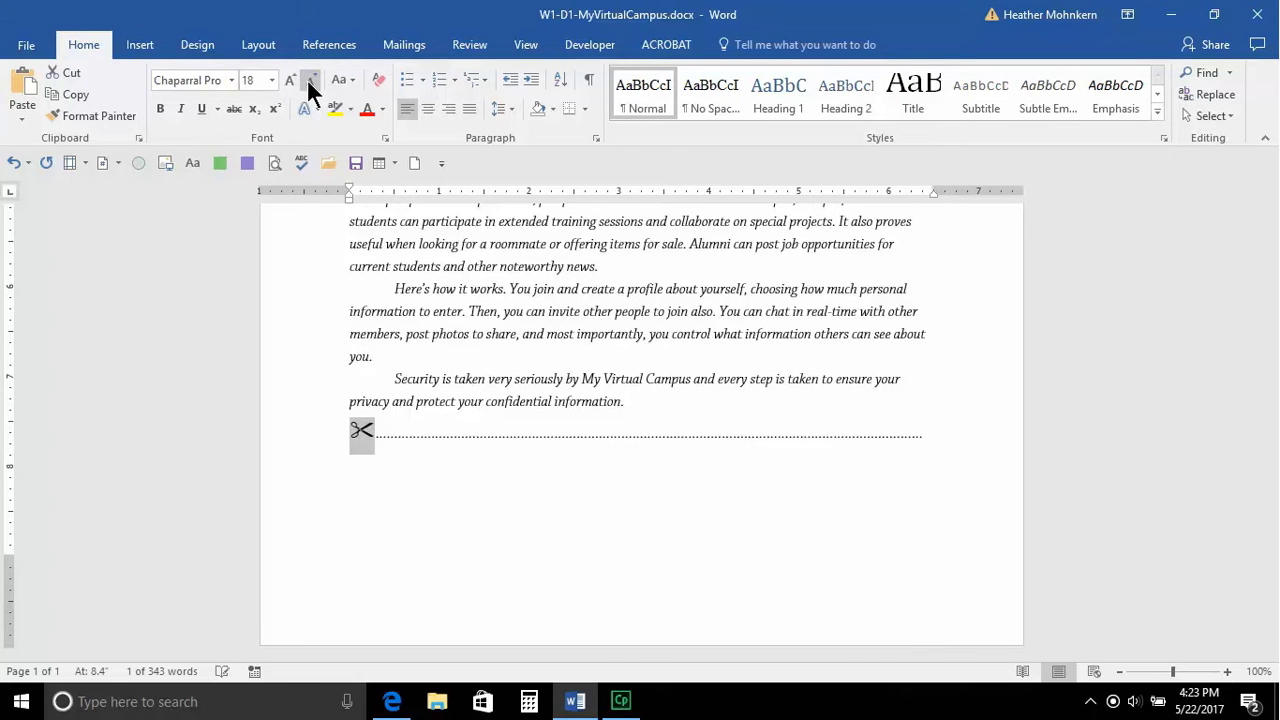
pyautogui.click(309, 80)
pyautogui.click(309, 80)
pyautogui.click(283, 81)
pyautogui.click(283, 81)
pyautogui.click(283, 81)
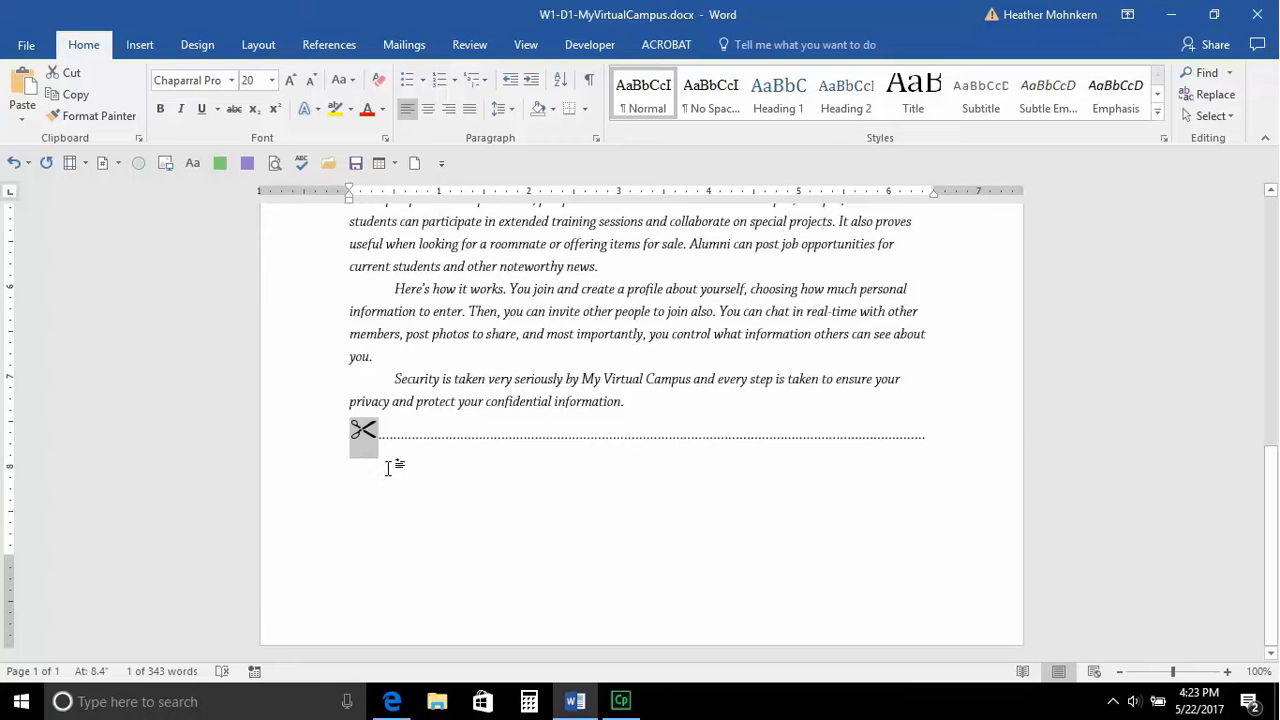
pyautogui.click(386, 467)
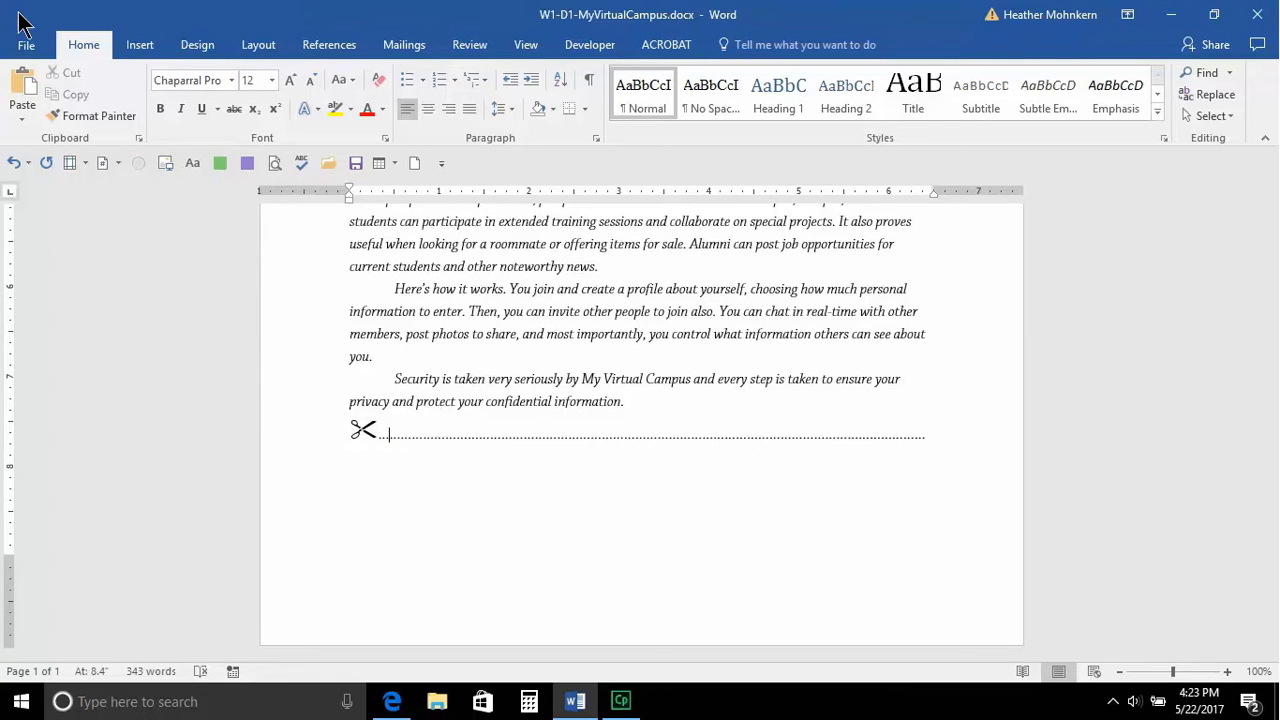
pyautogui.click(139, 45)
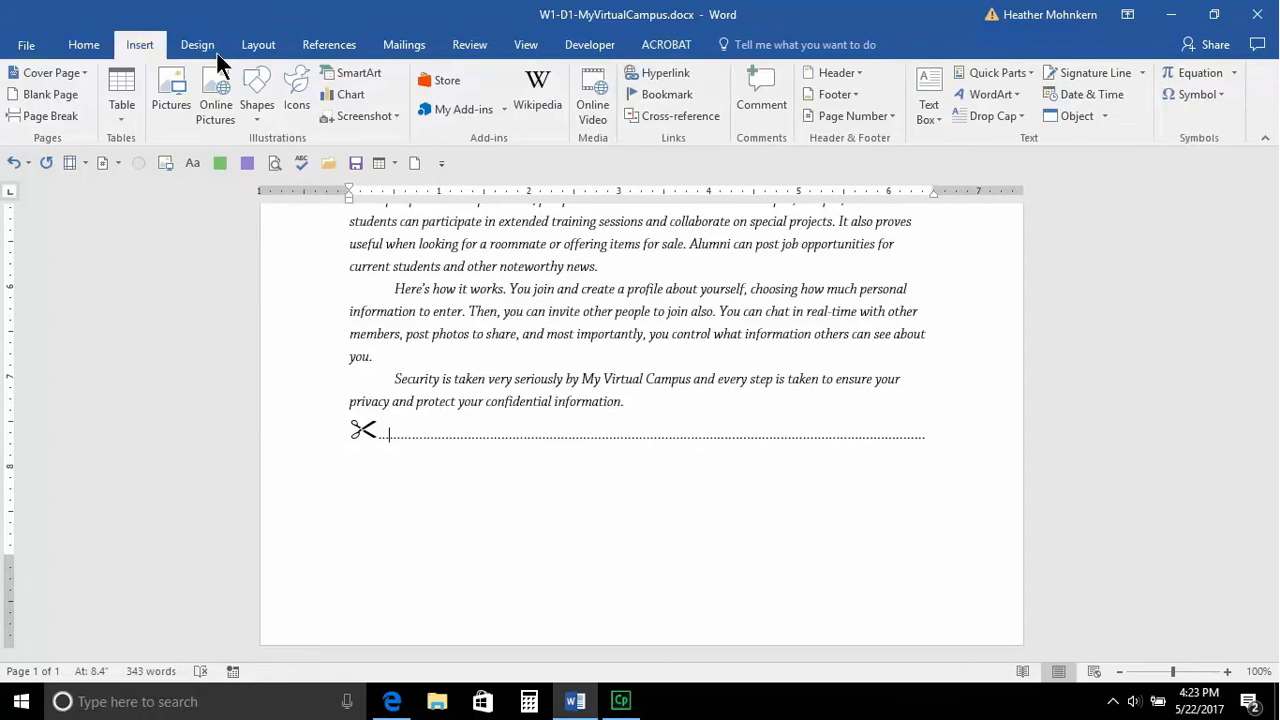
pyautogui.click(1213, 98)
pyautogui.click(1188, 232)
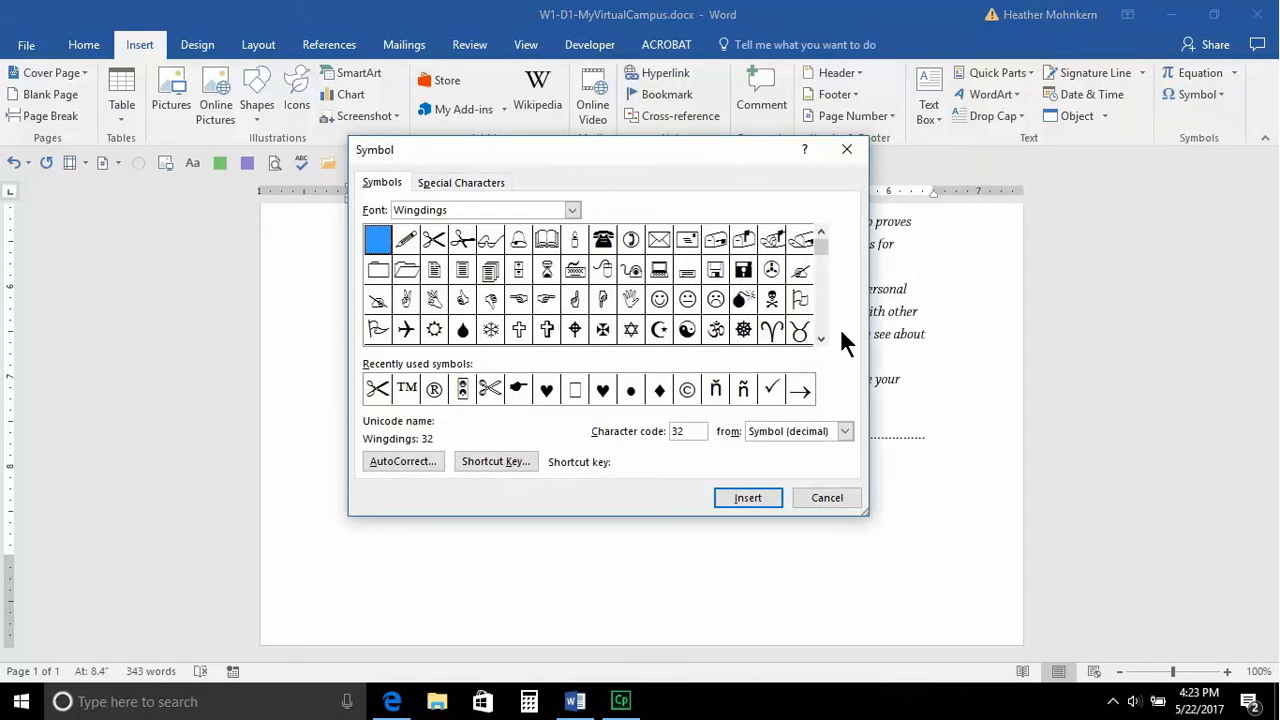
pyautogui.moveTo(821, 338); pyautogui.dragTo(821, 336)
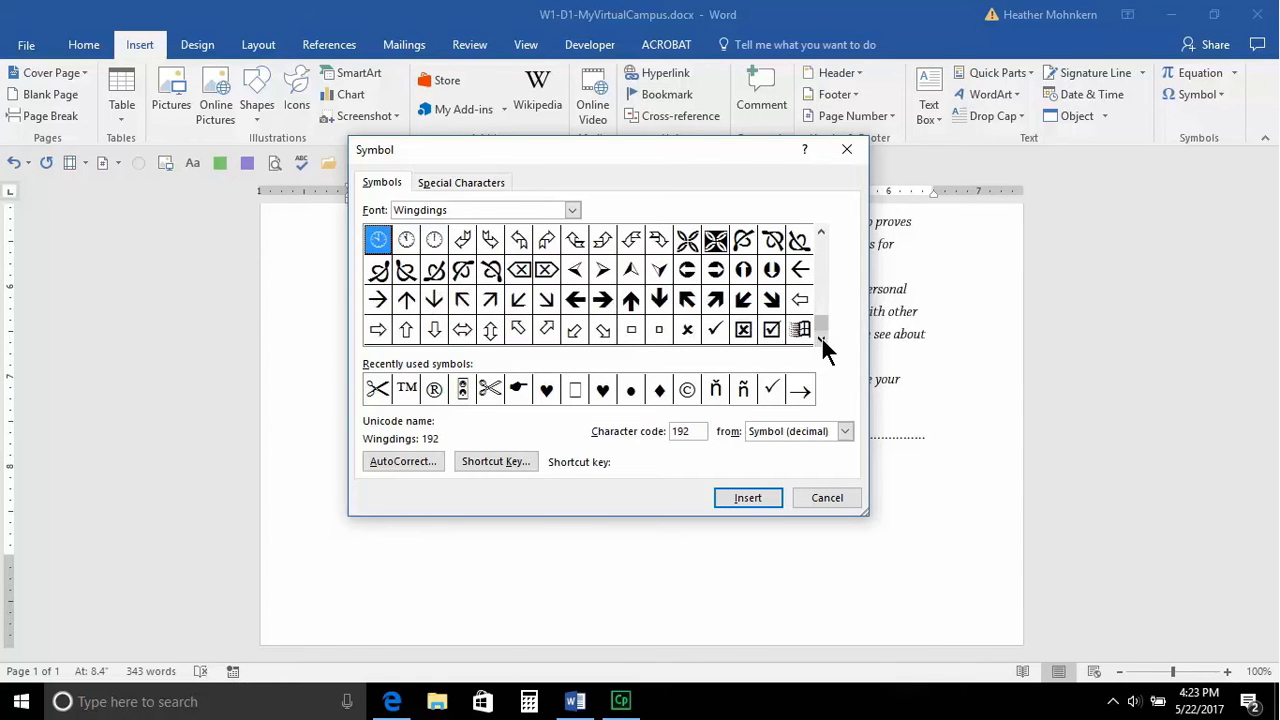
pyautogui.click(573, 210)
pyautogui.scroll(-2, 540, 250)
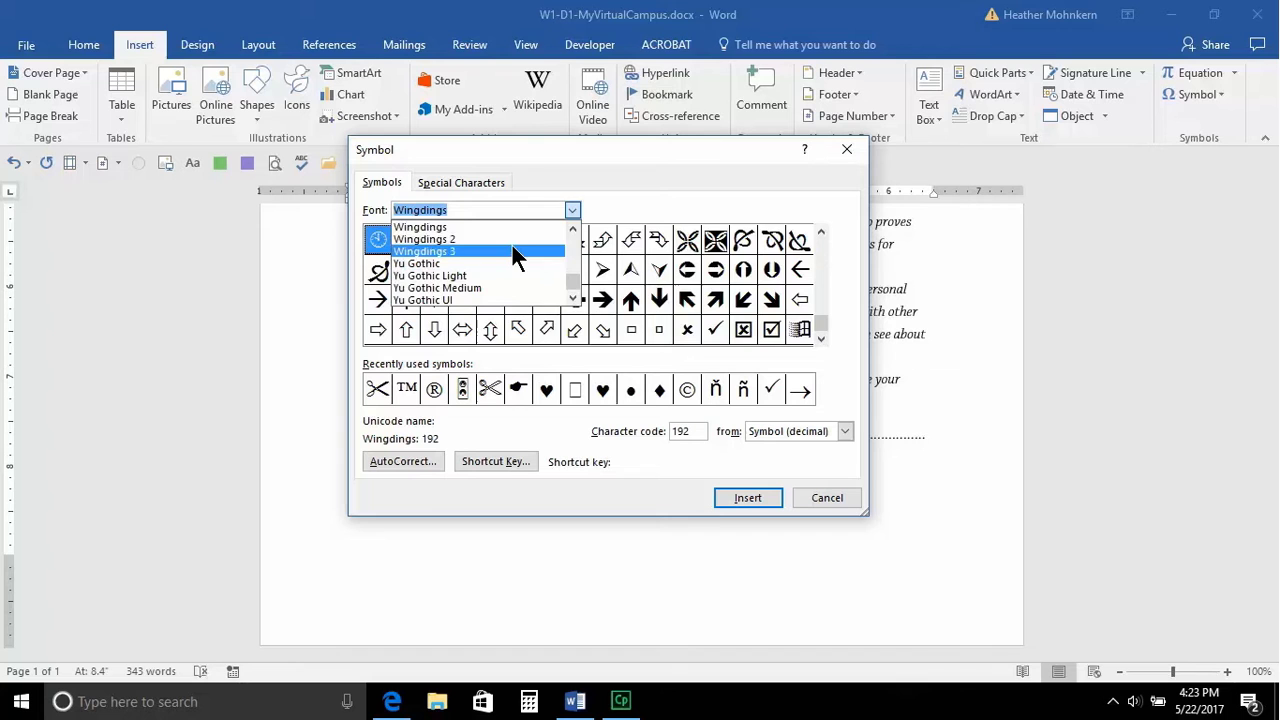
pyautogui.click(512, 240)
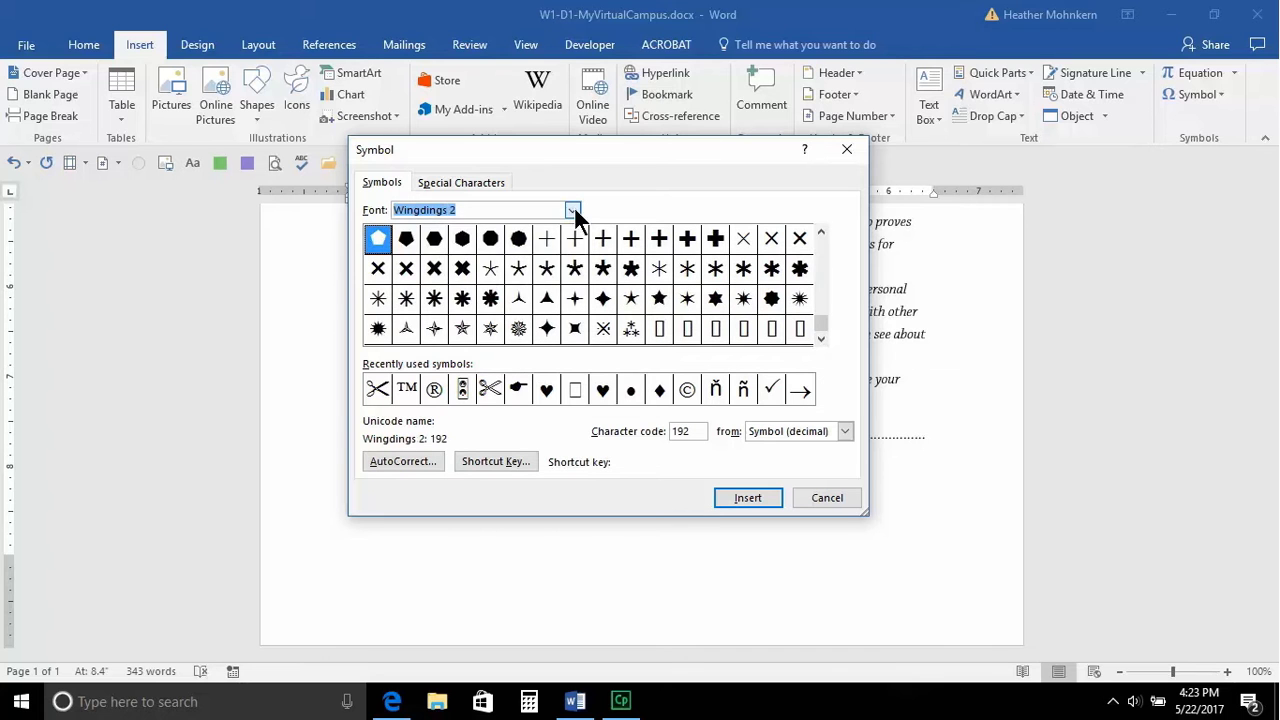
pyautogui.click(573, 210)
pyautogui.click(527, 249)
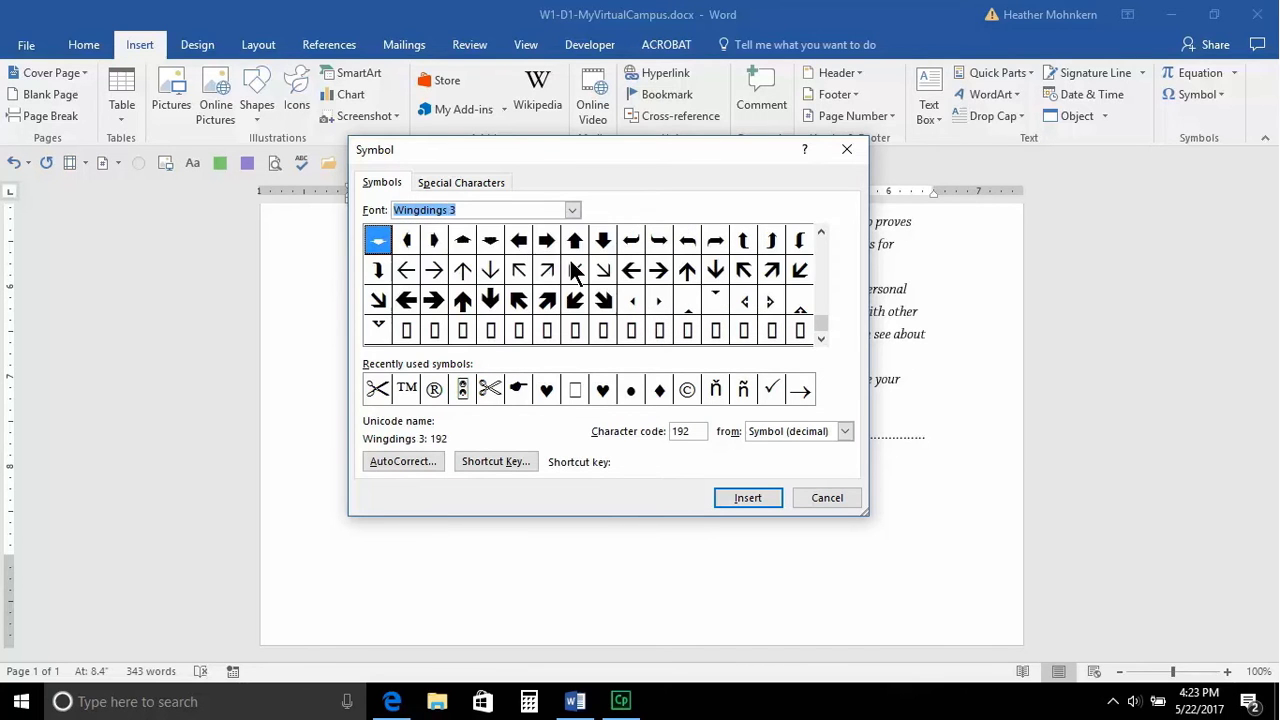
pyautogui.click(572, 210)
pyautogui.click(509, 251)
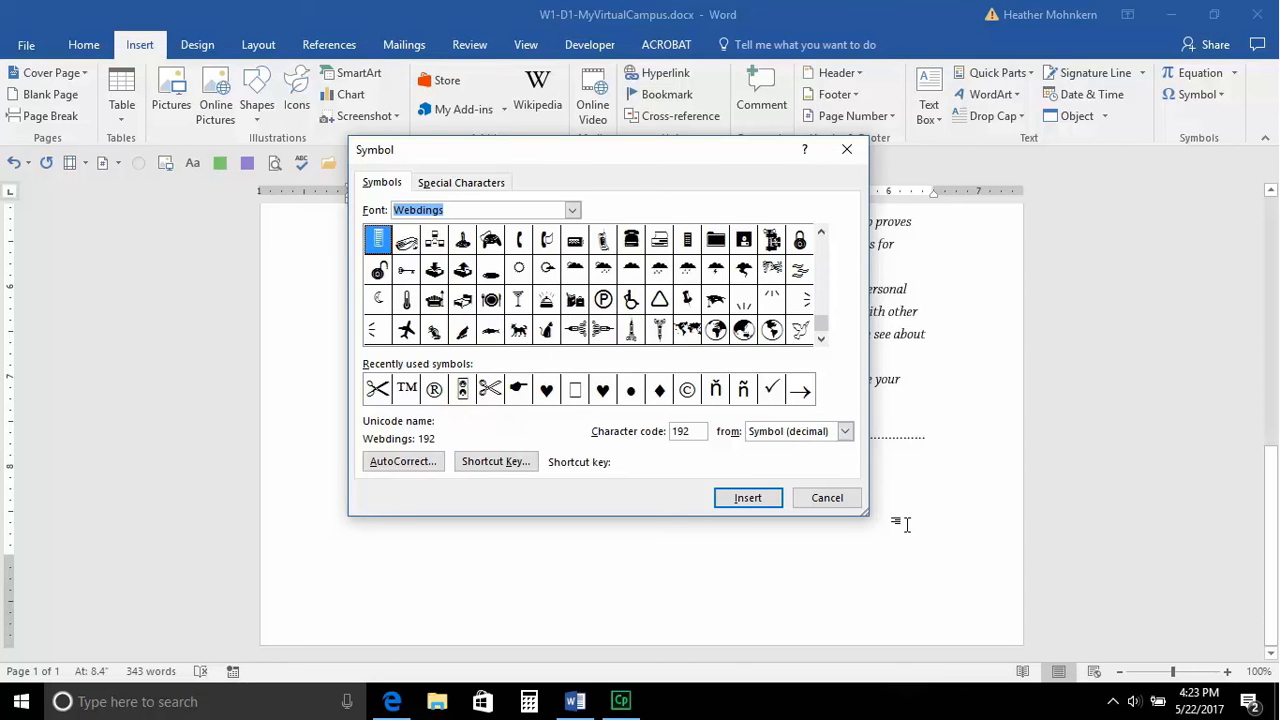
pyautogui.click(838, 501)
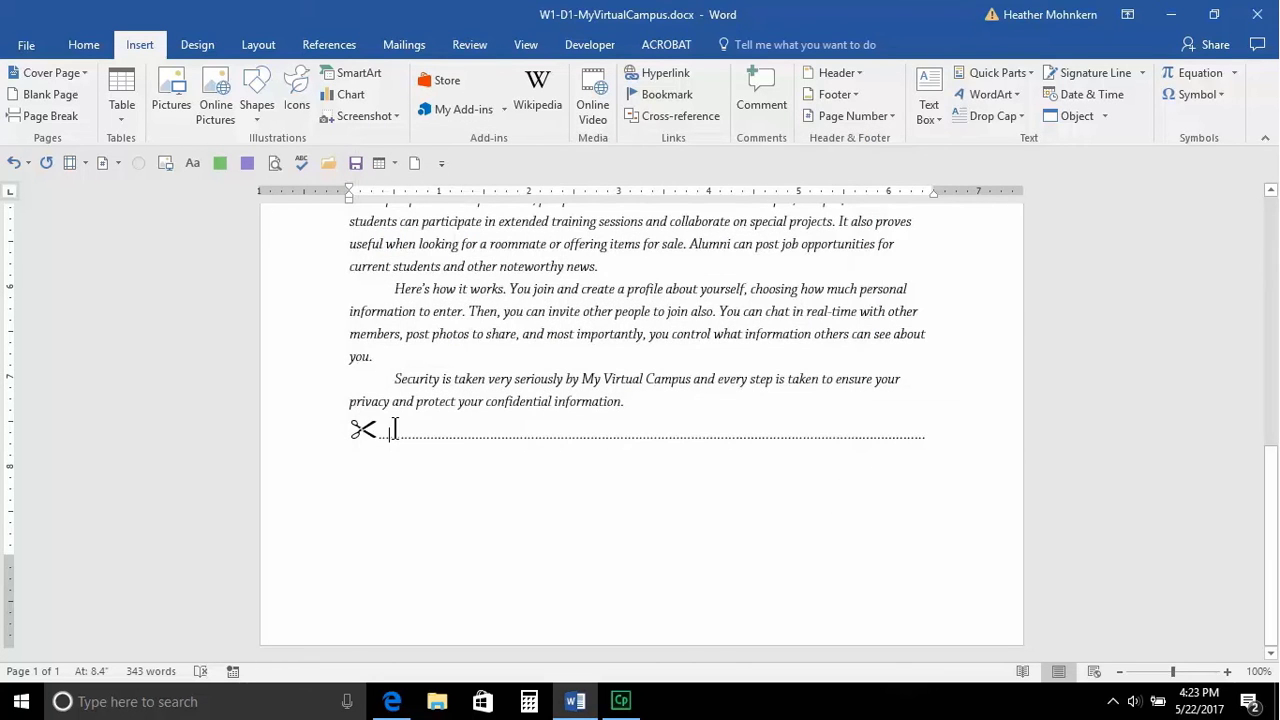
pyautogui.scroll(1, 408, 425)
pyautogui.scroll(2, 408, 425)
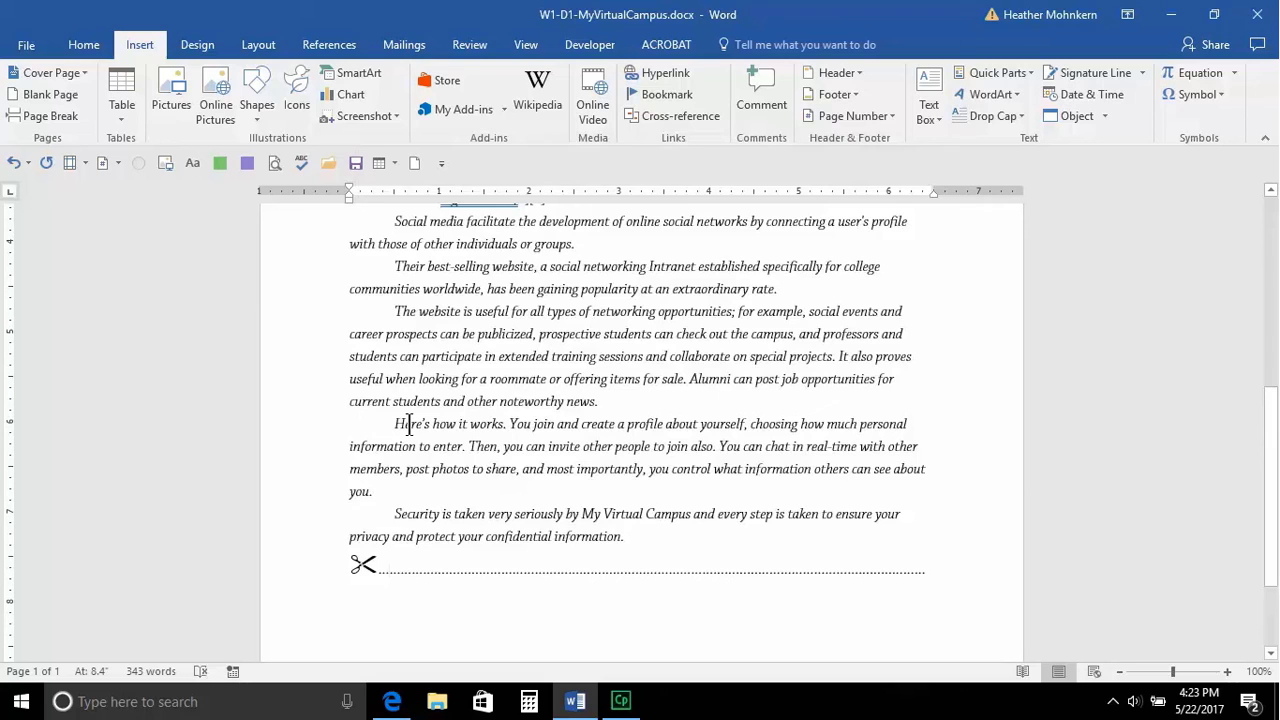